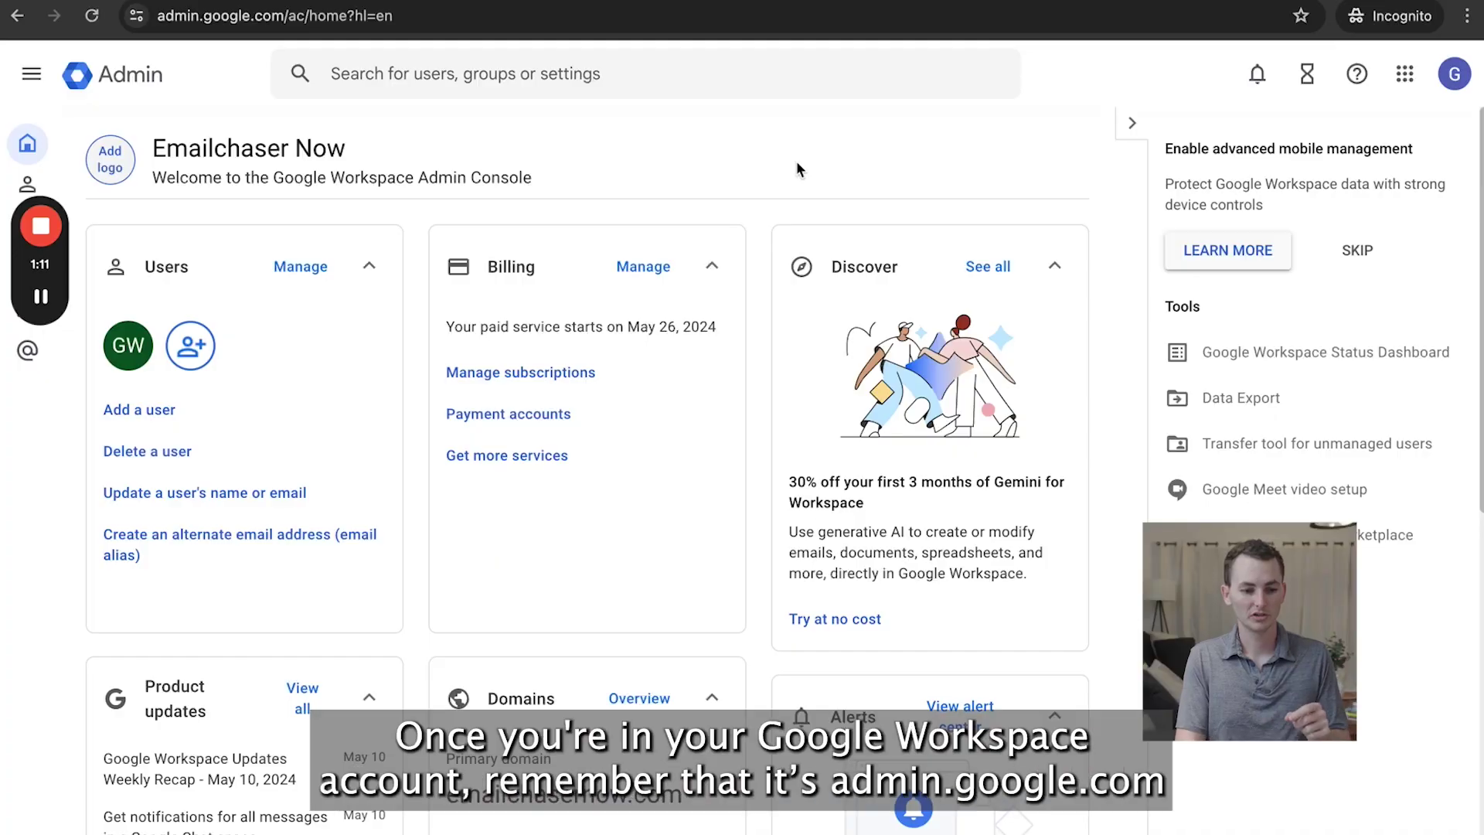
Go to Account > Domains > Manage domains in the Admin Console to list emailchasernow.com.
double_click(291, 11)
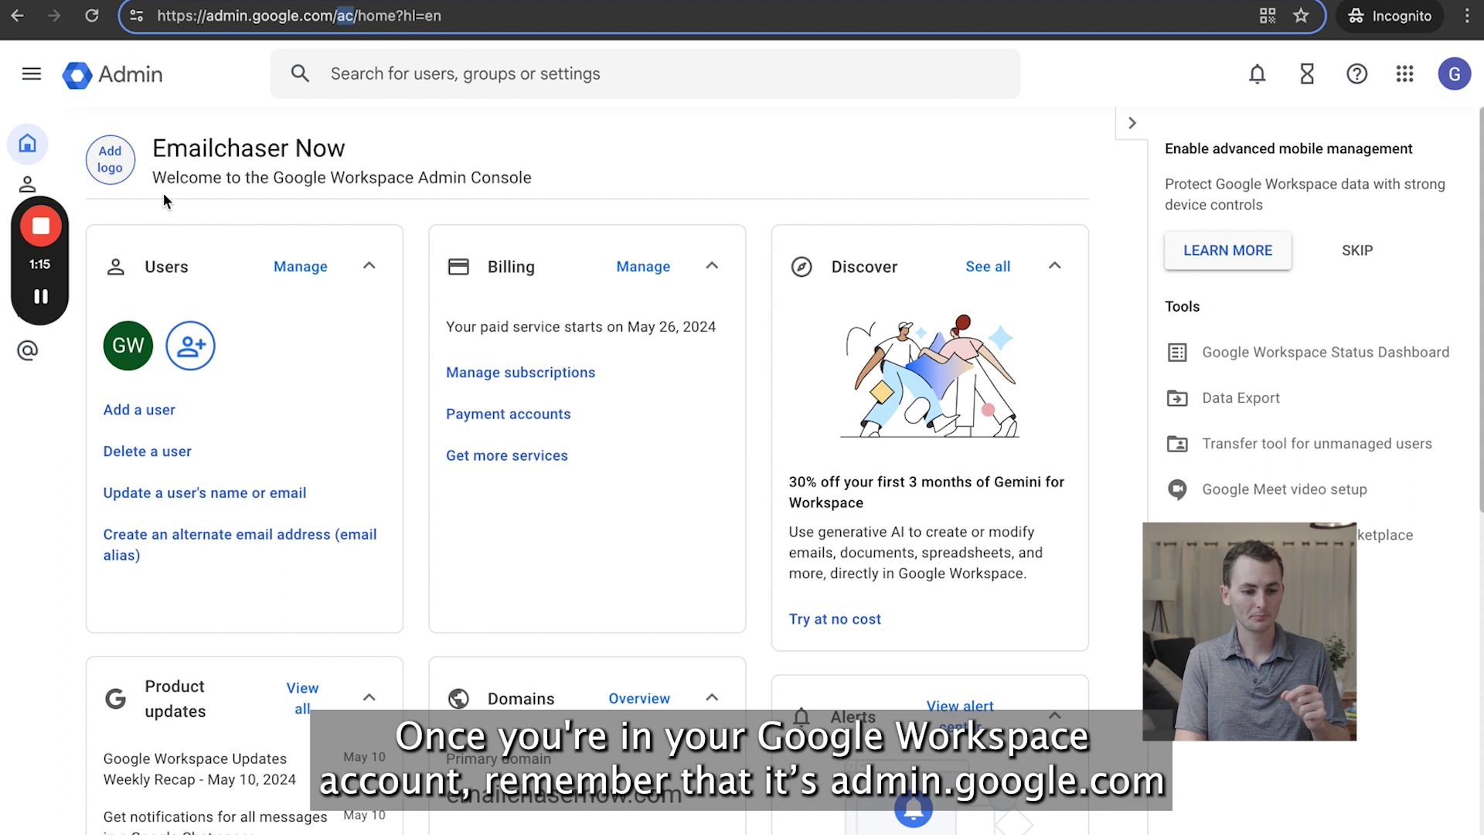
click(31, 74)
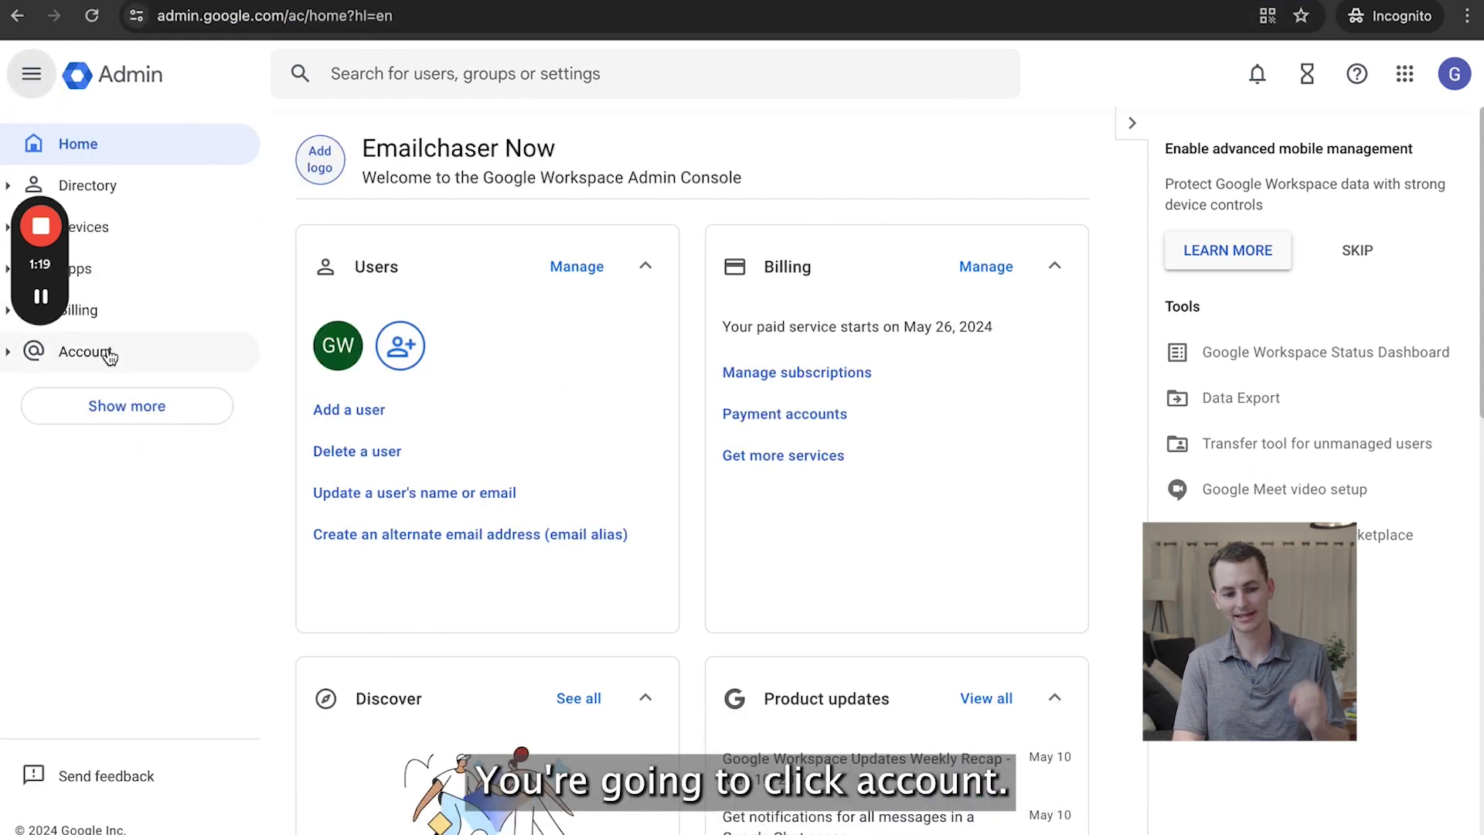
click(109, 353)
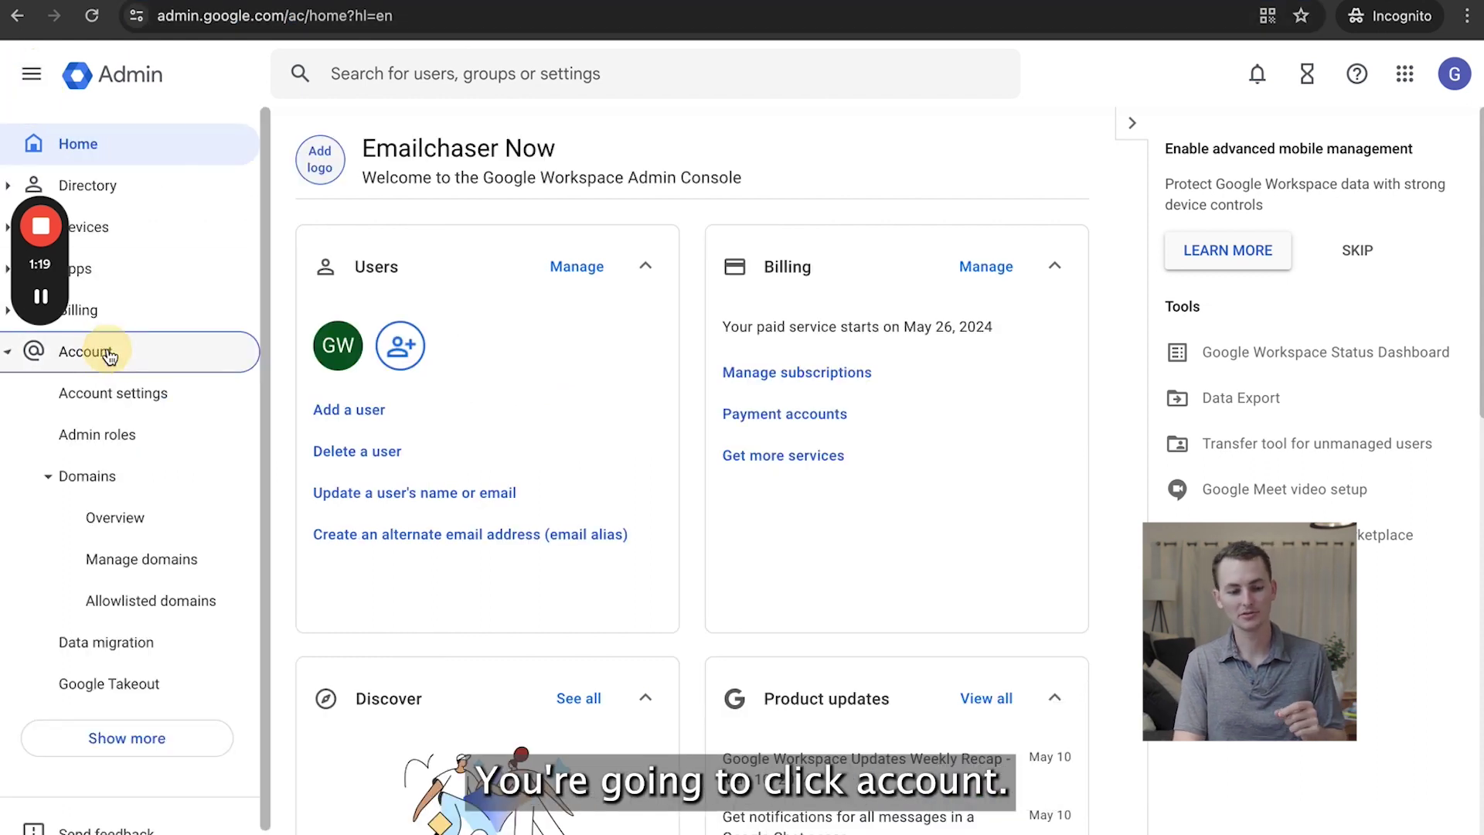
click(114, 563)
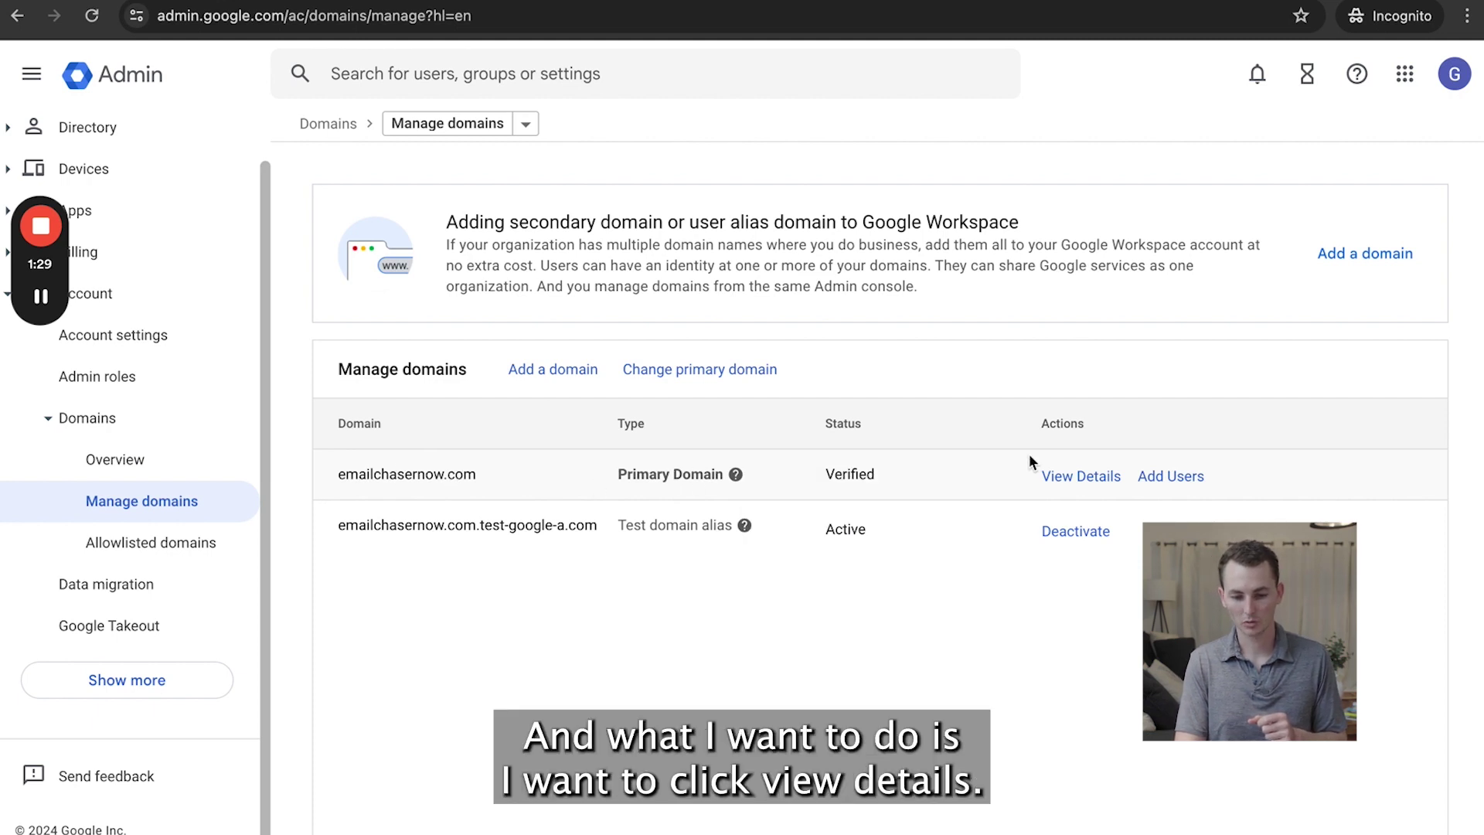
Open the View Details panel for the emailchasernow.com domain row.
click(1071, 476)
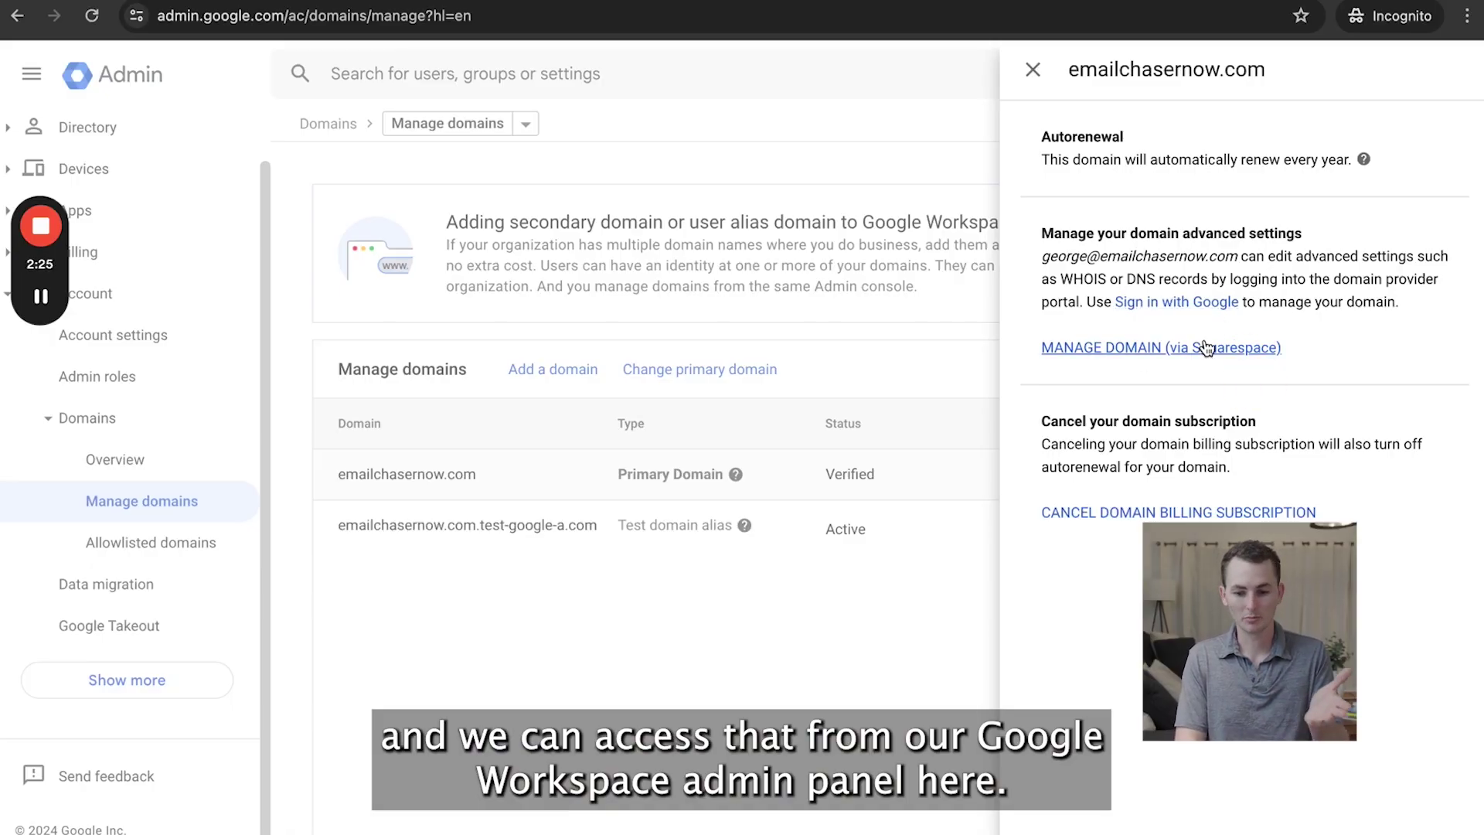
Launch Manage Domain via Squarespace and return to the Squarespace login tab.
click(1104, 352)
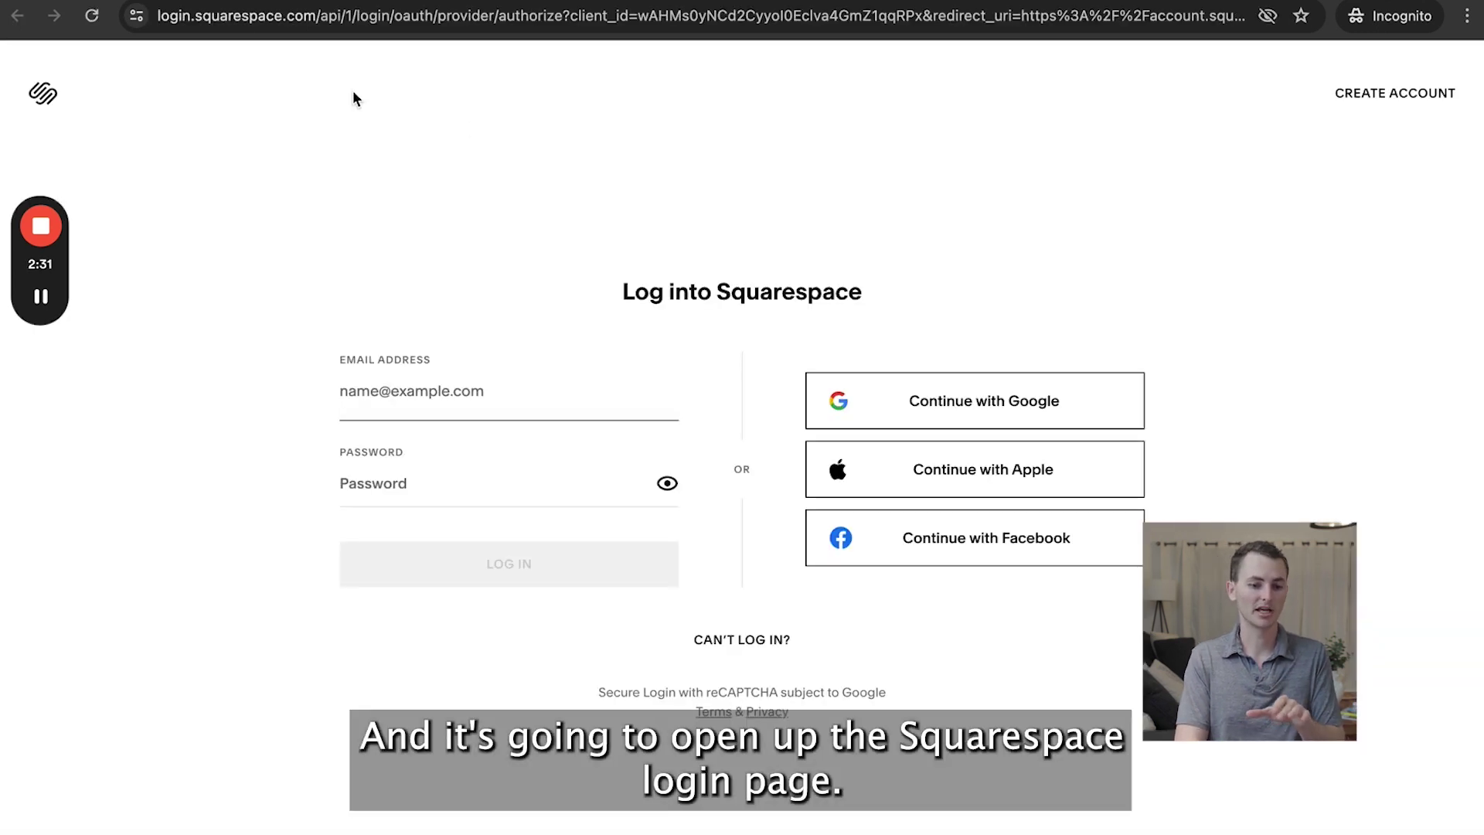
click(17, 15)
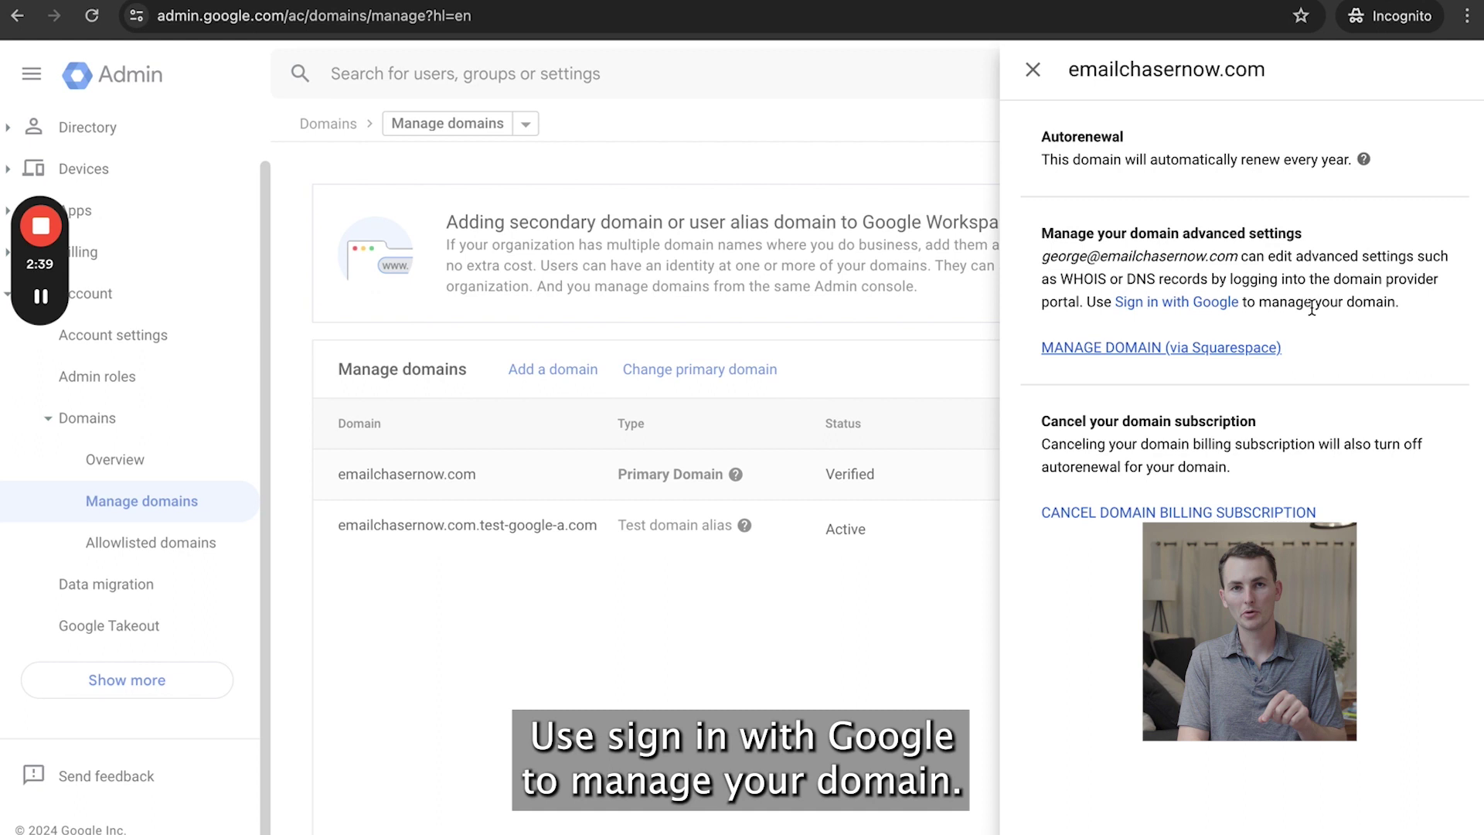
click(394, 1)
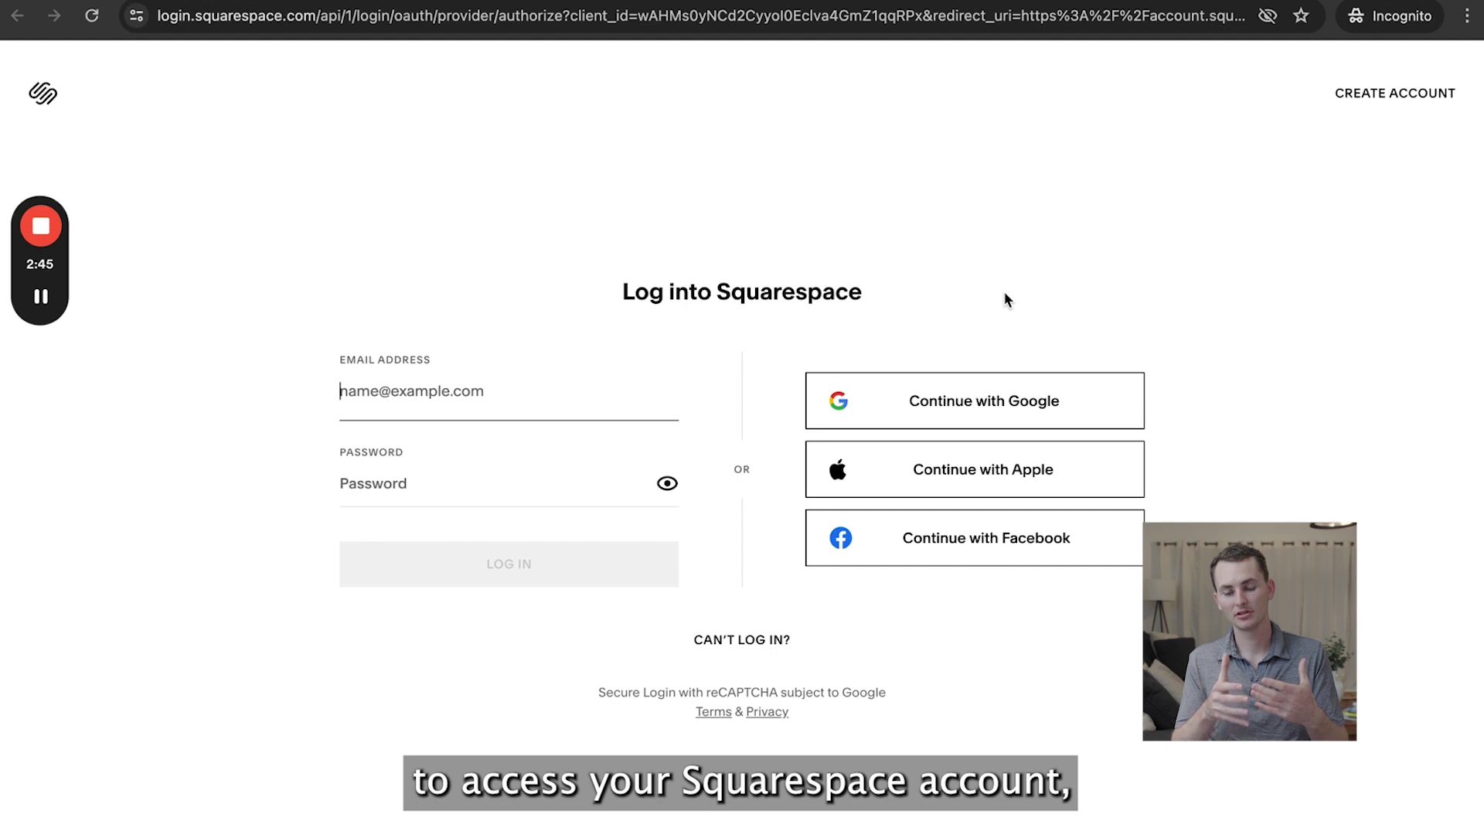
Sign in to Squarespace Domains using Continue with Google and the Workspace account.
click(1003, 401)
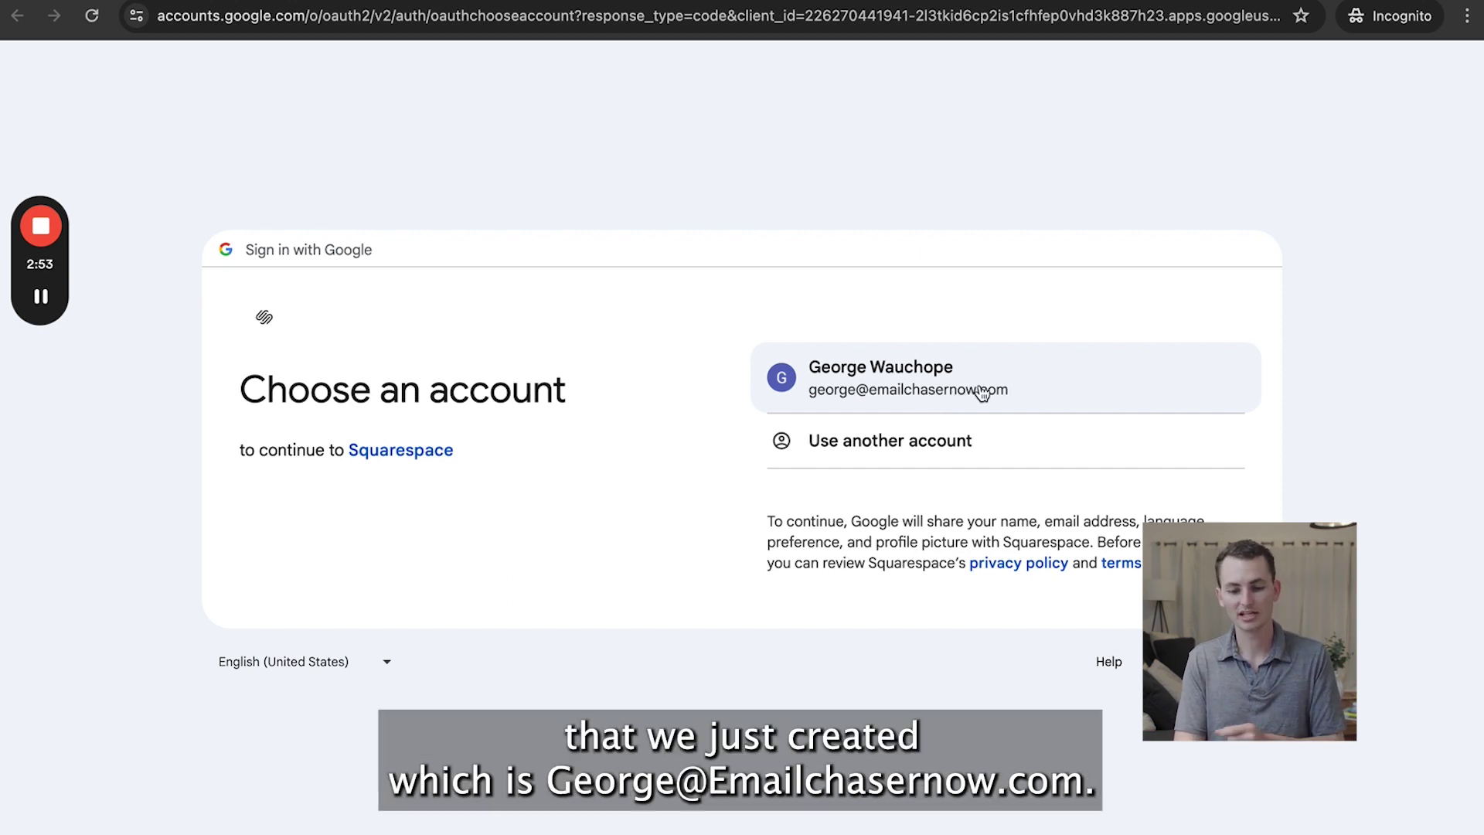
click(1039, 393)
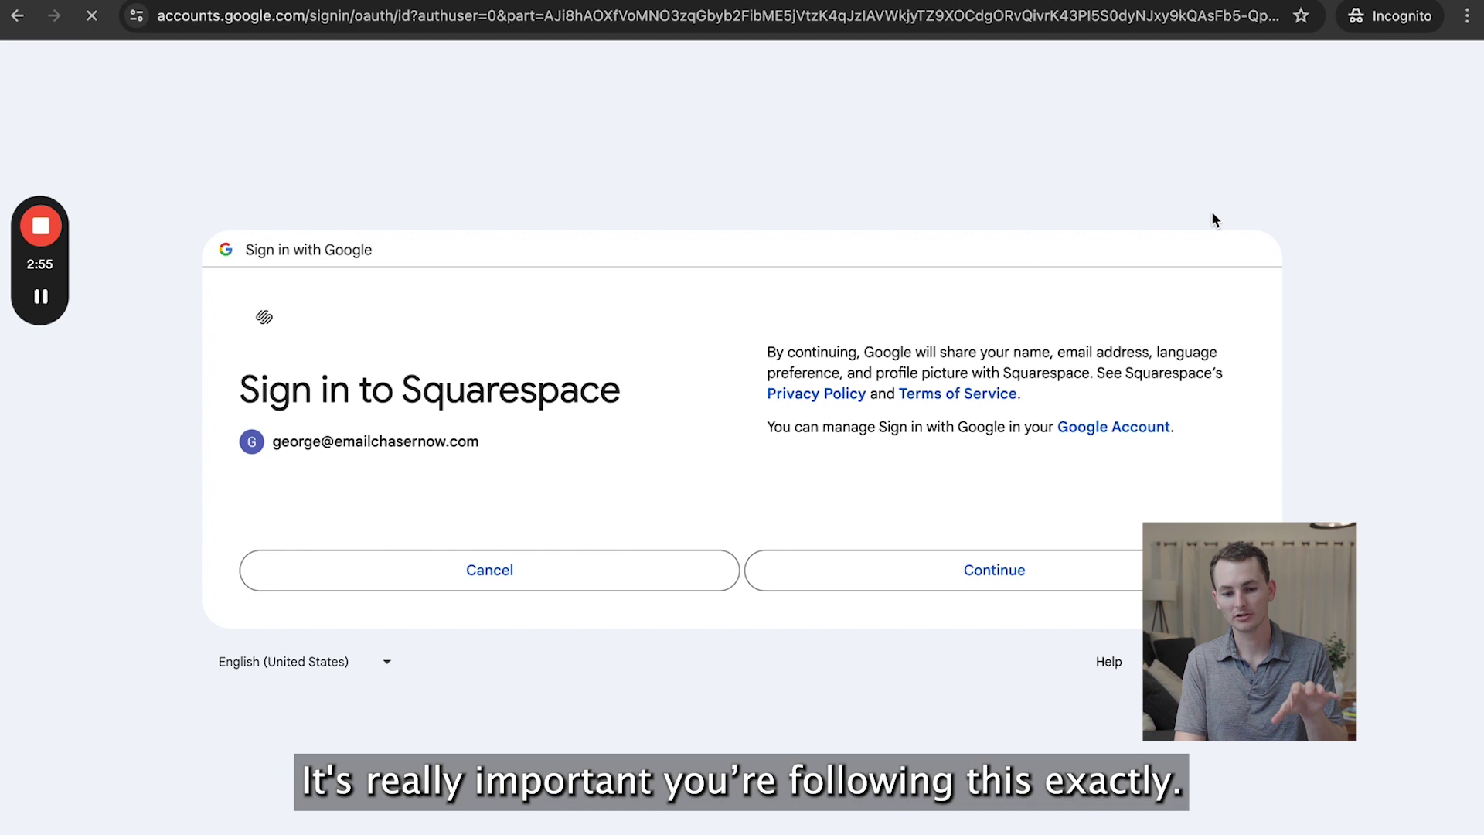
click(985, 572)
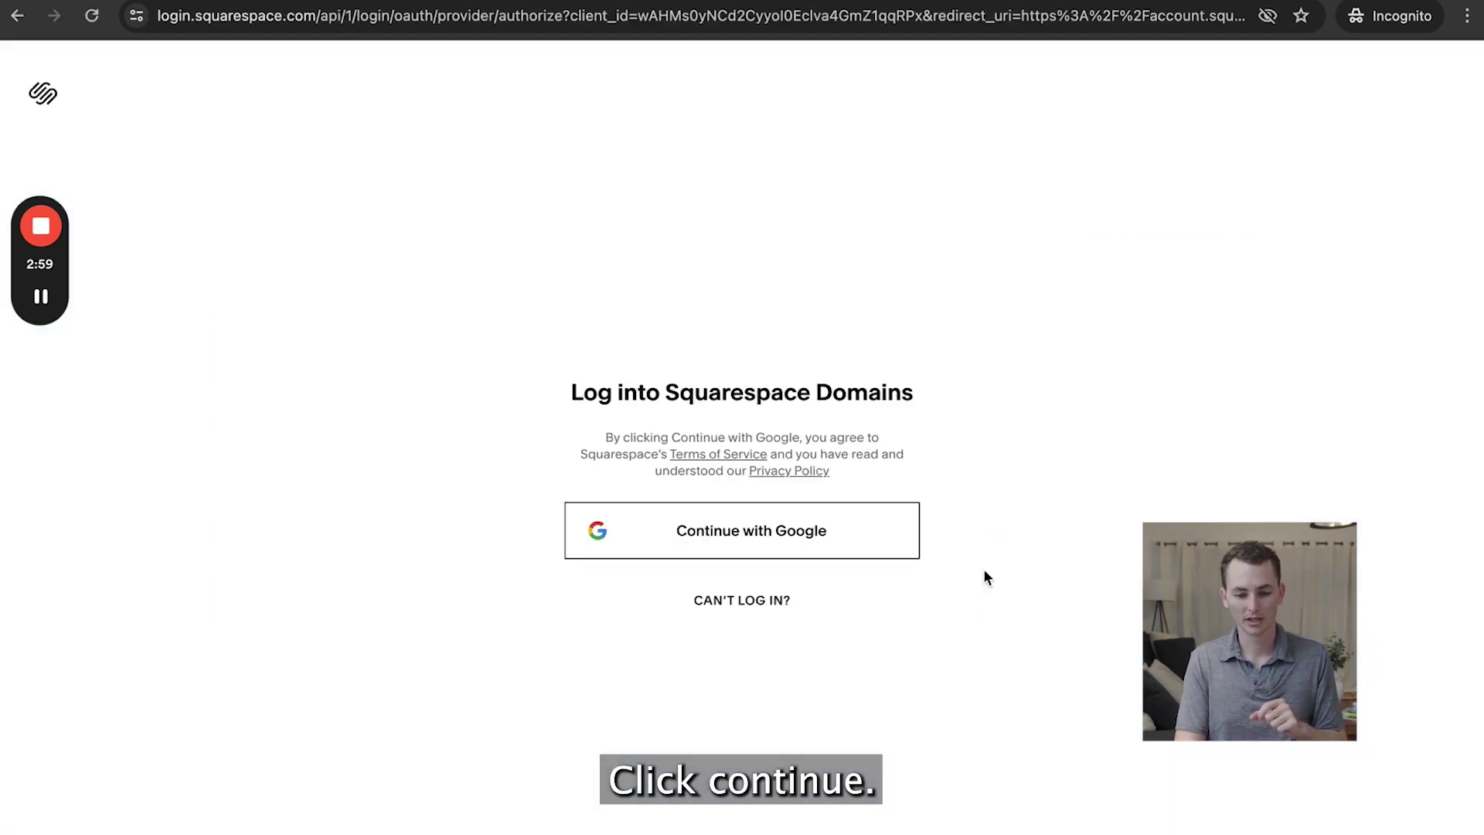
click(766, 544)
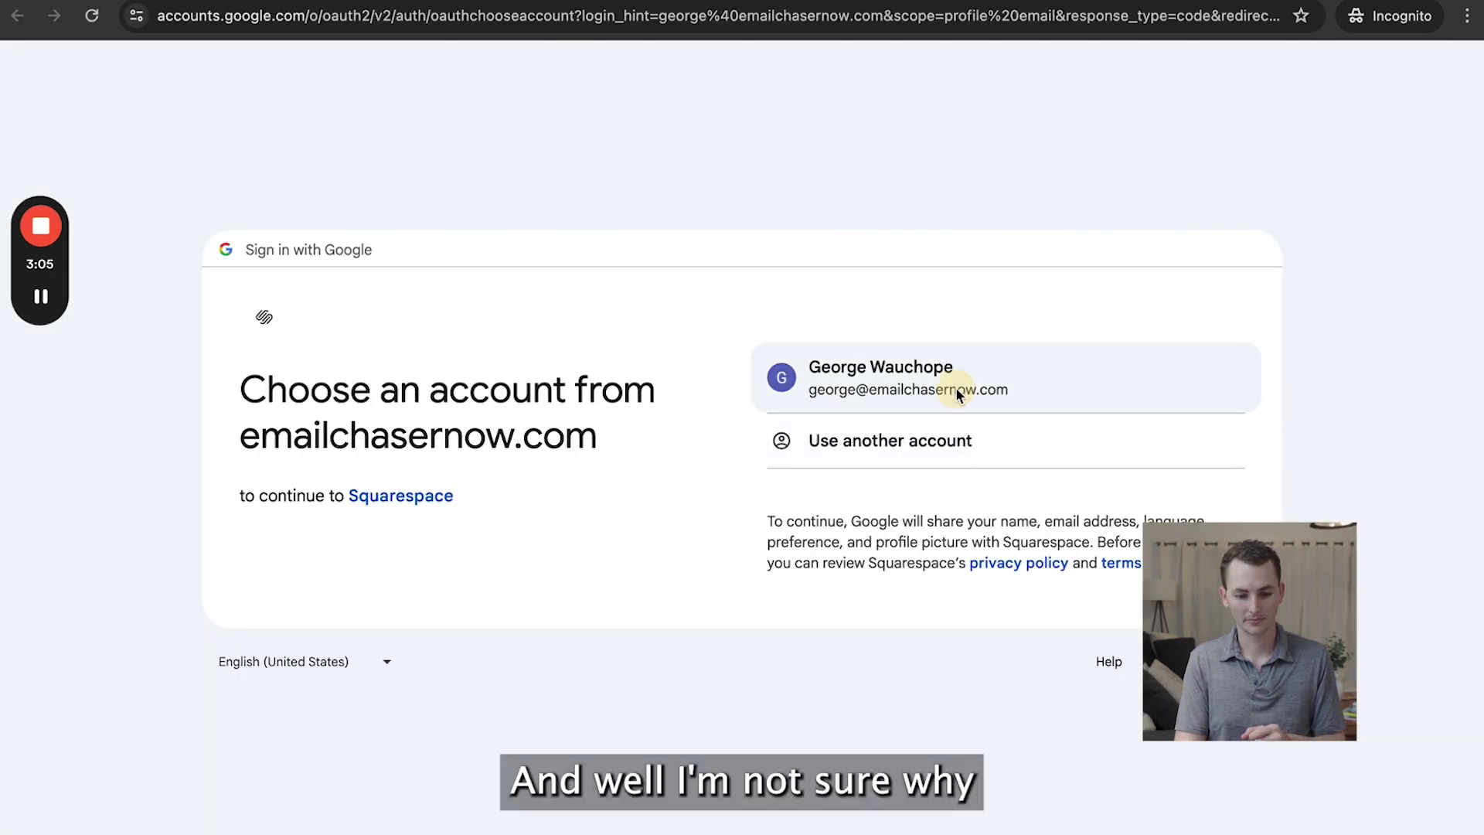
click(959, 393)
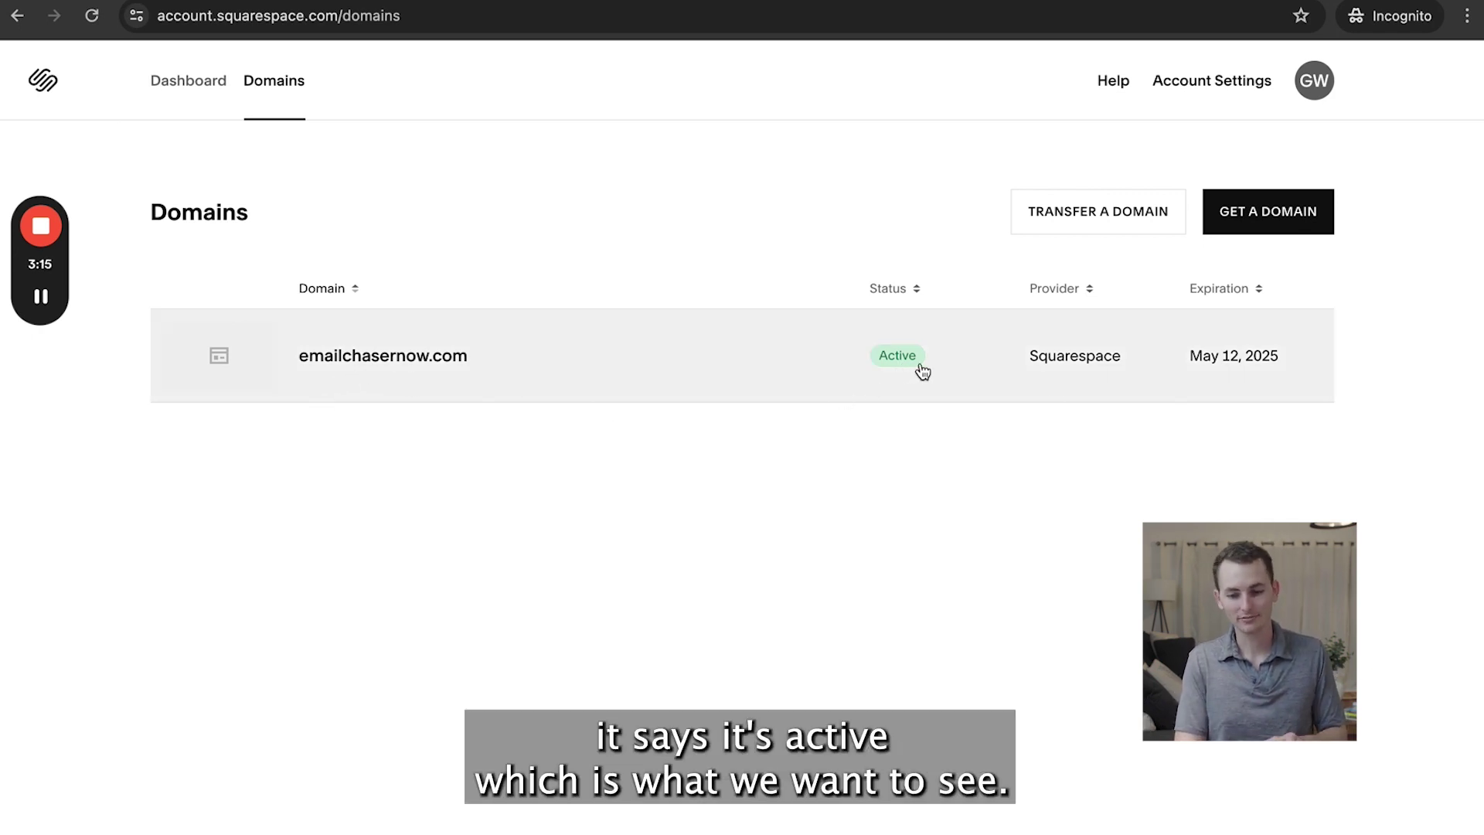
Open emailchasernow.com's DNS Settings in Squarespace and review its Custom Records.
click(371, 371)
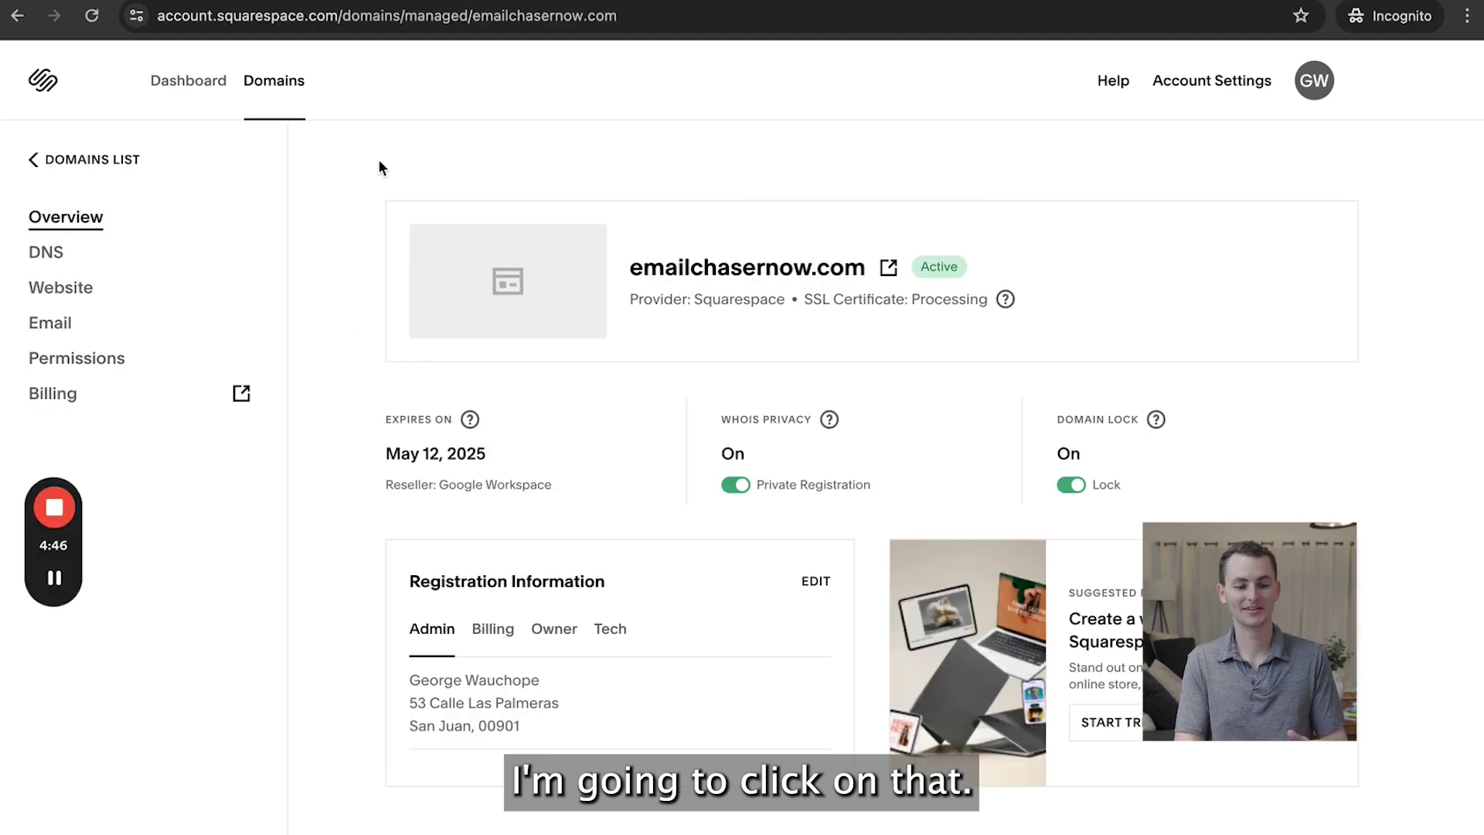
click(80, 252)
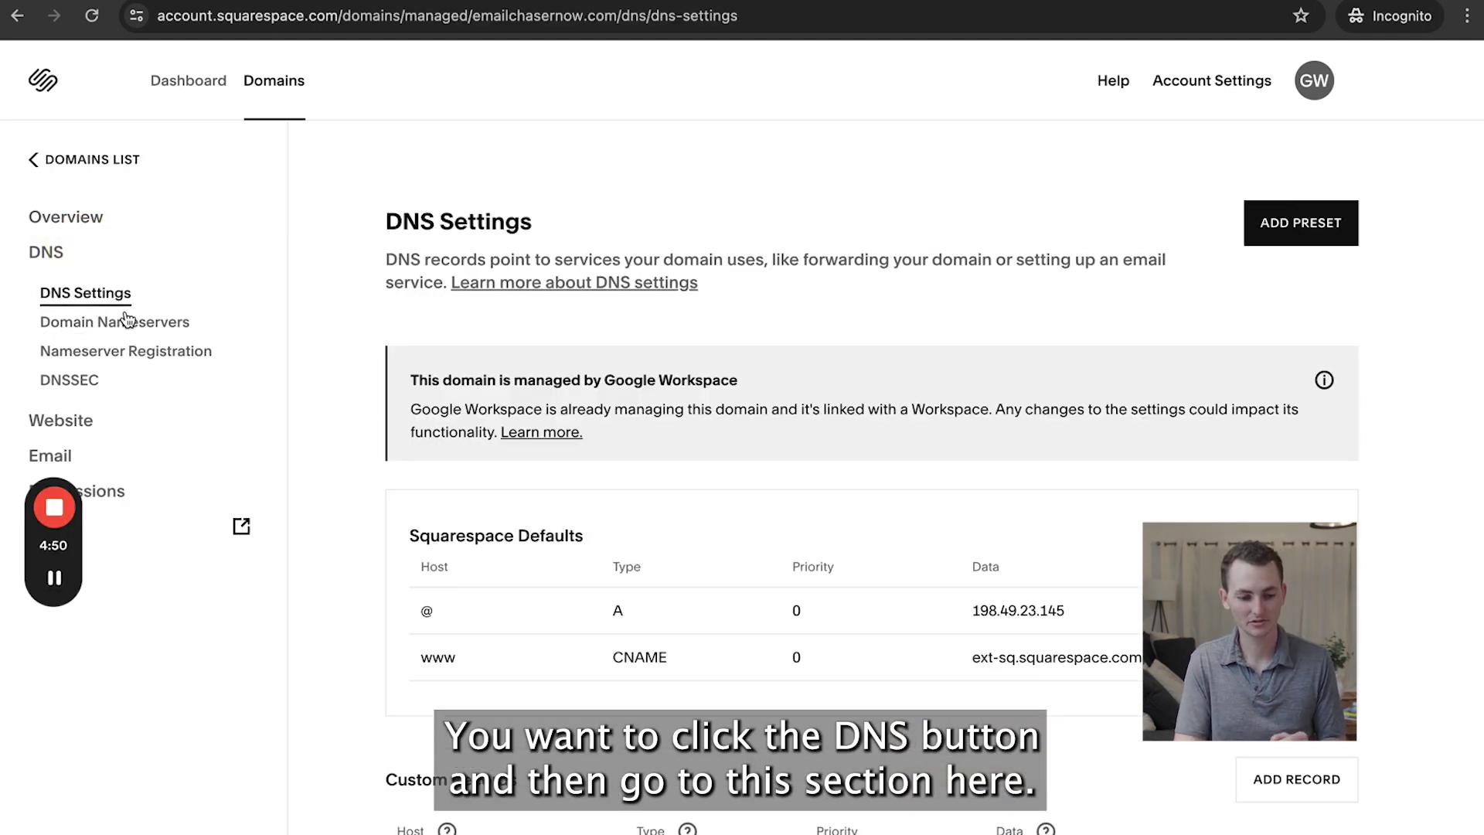
scroll(431, 415, down, 5)
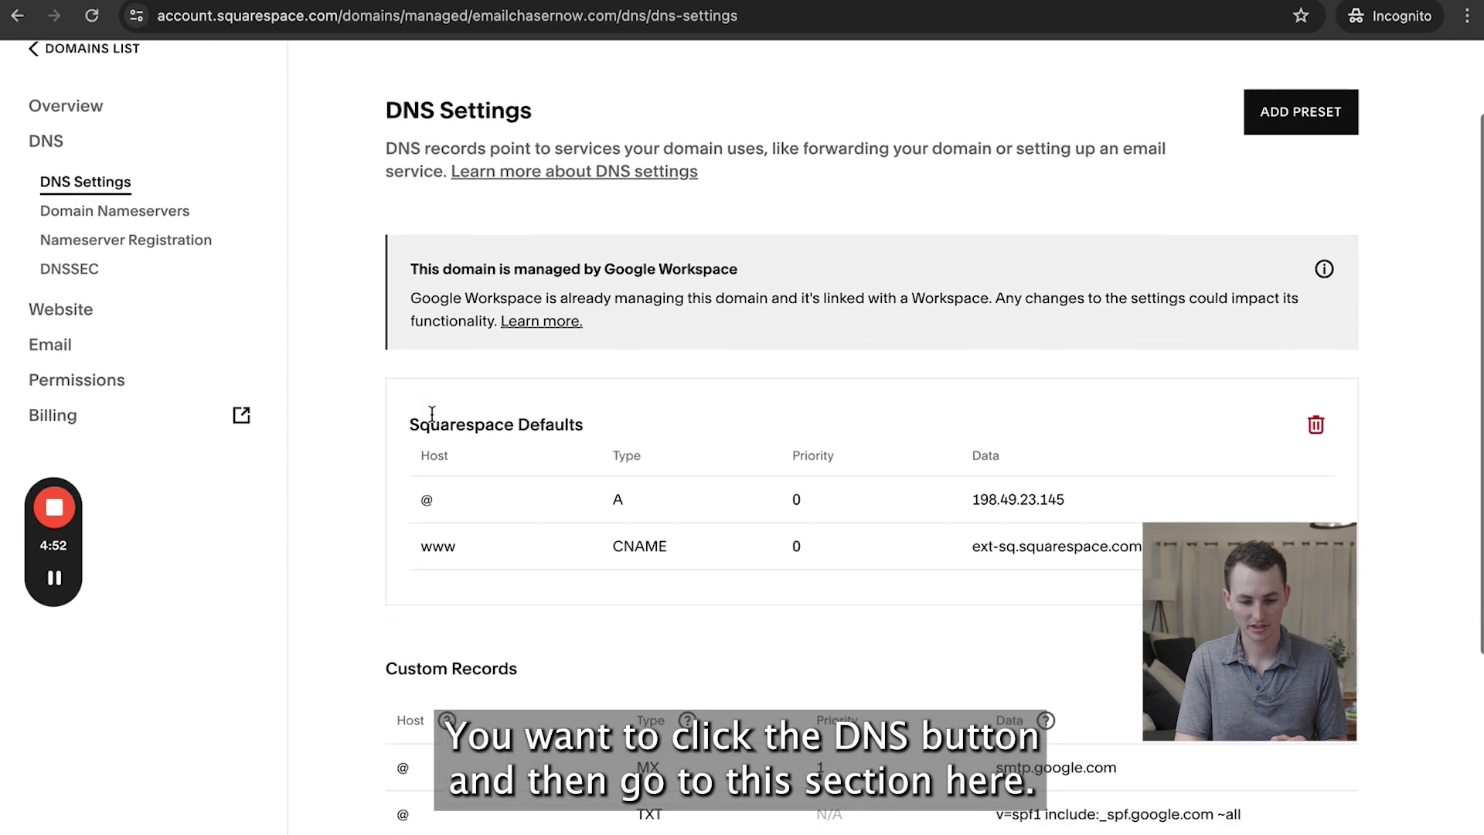
scroll(433, 421, down, 1)
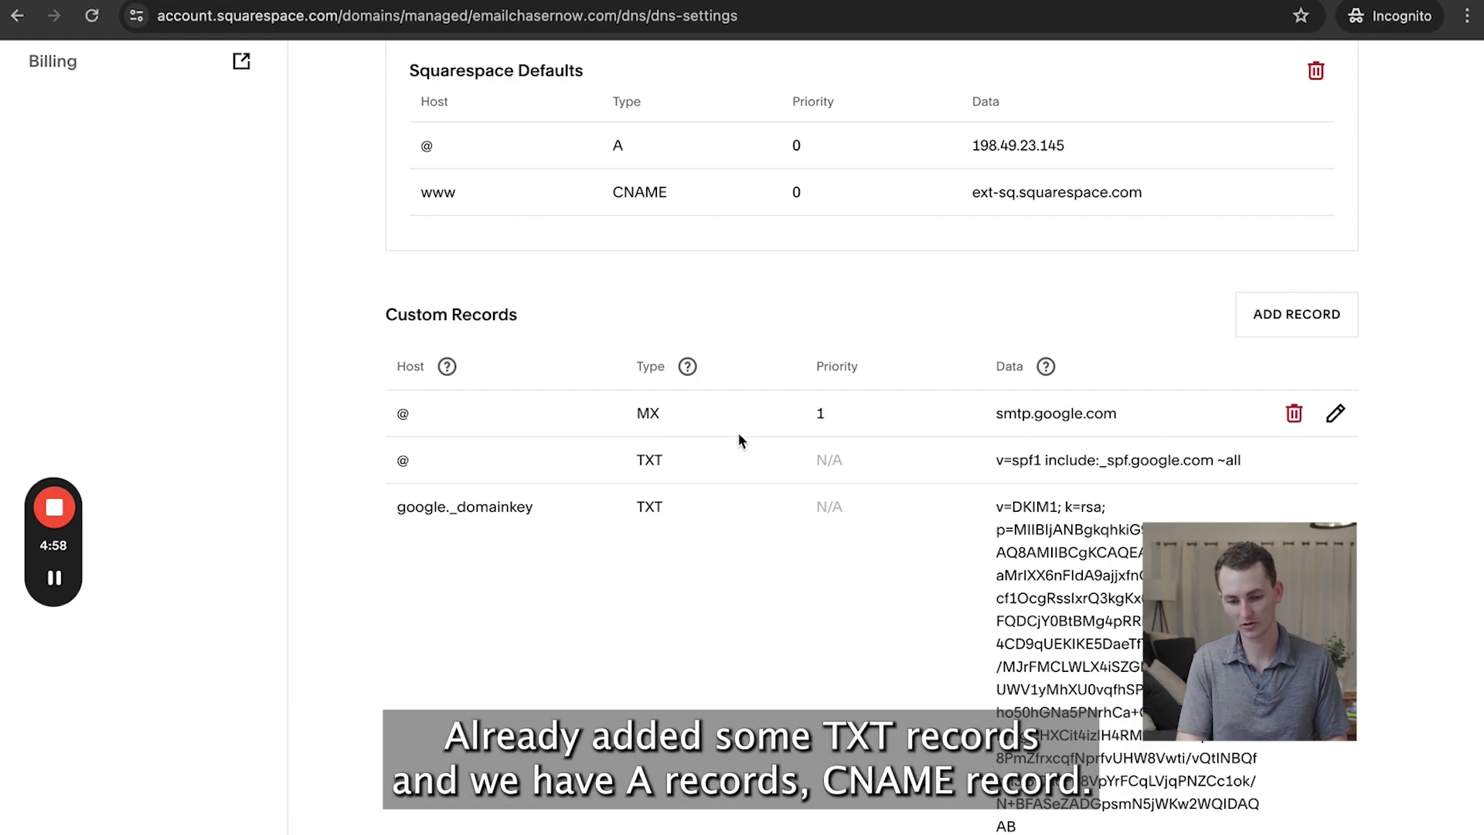
scroll(662, 690, up, 6)
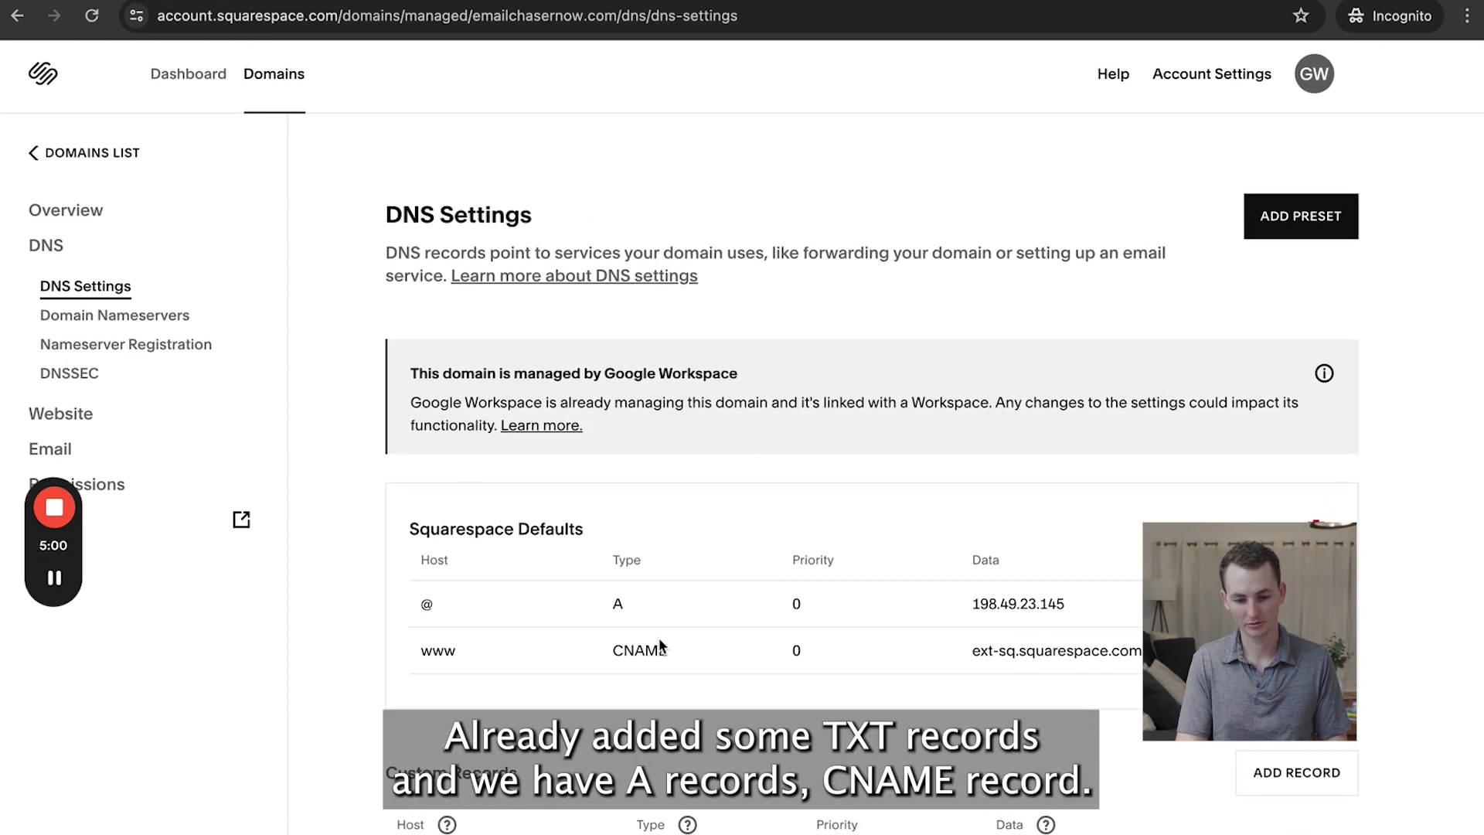
scroll(657, 648, down, 6)
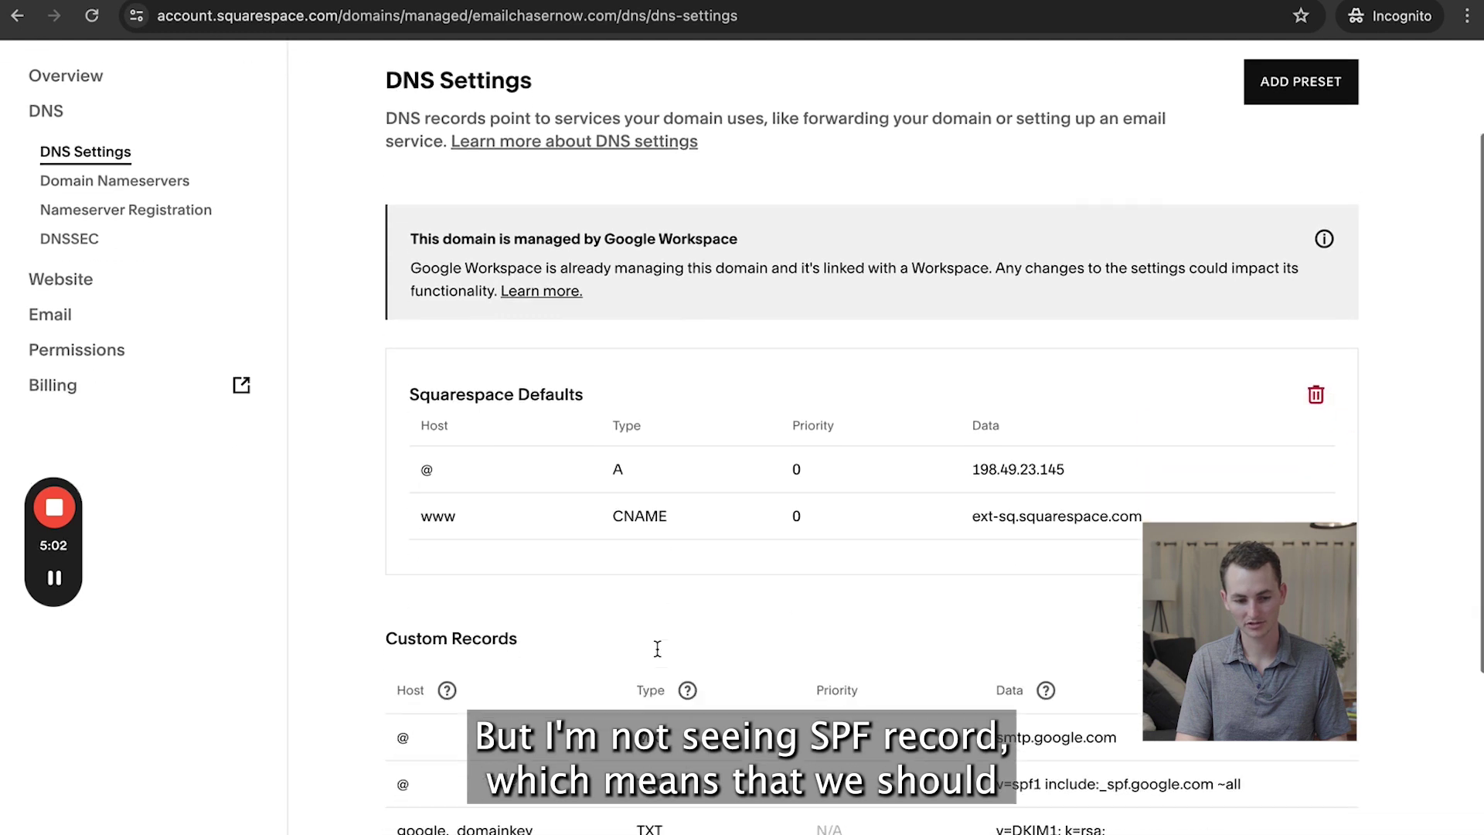
scroll(657, 650, up, 2)
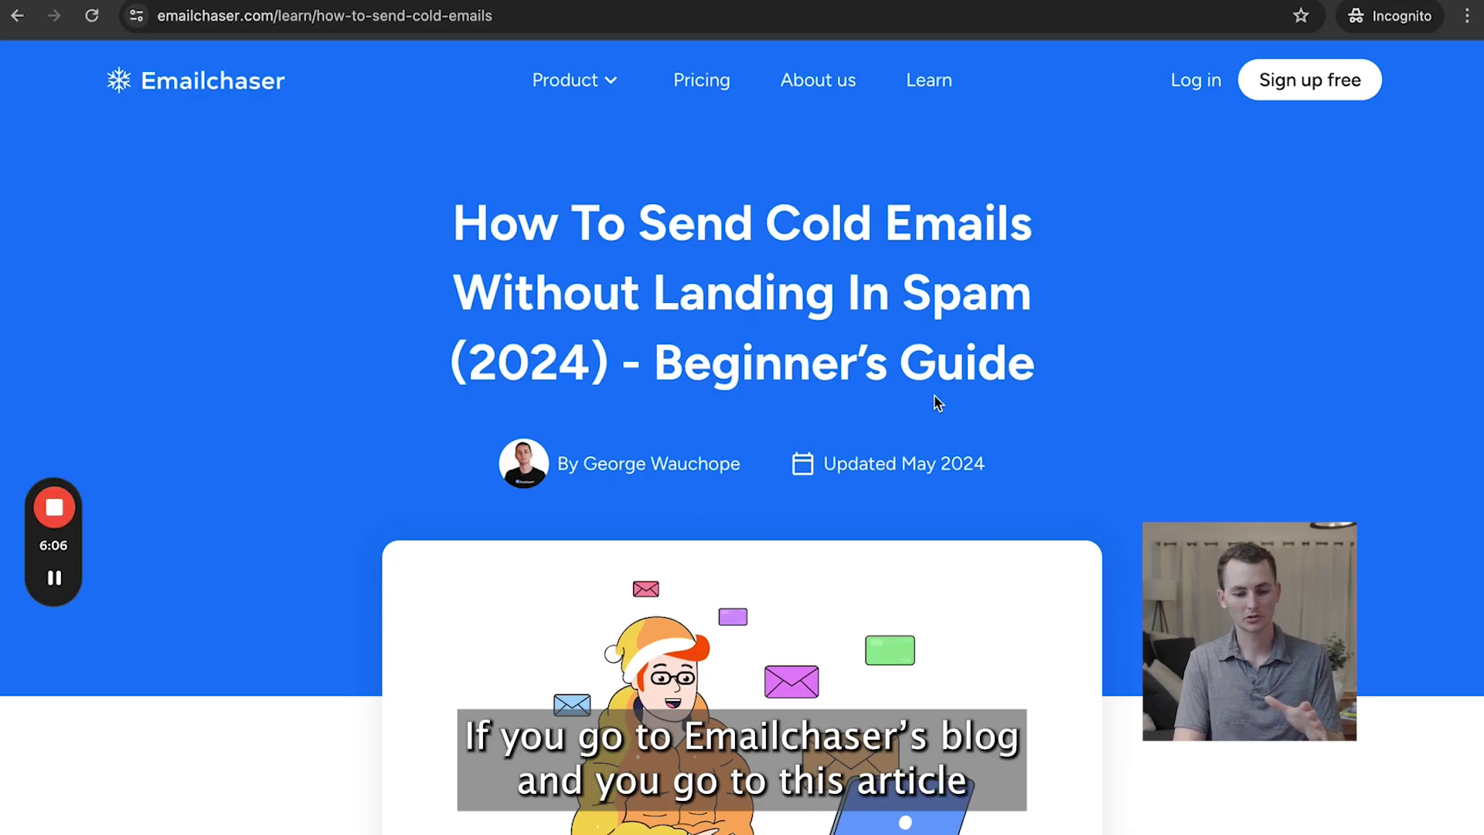
Scroll the article to its SPF section and follow the 'this guide' link to Google's SPF help page.
scroll(934, 394, down, 20)
scroll(934, 396, down, 20)
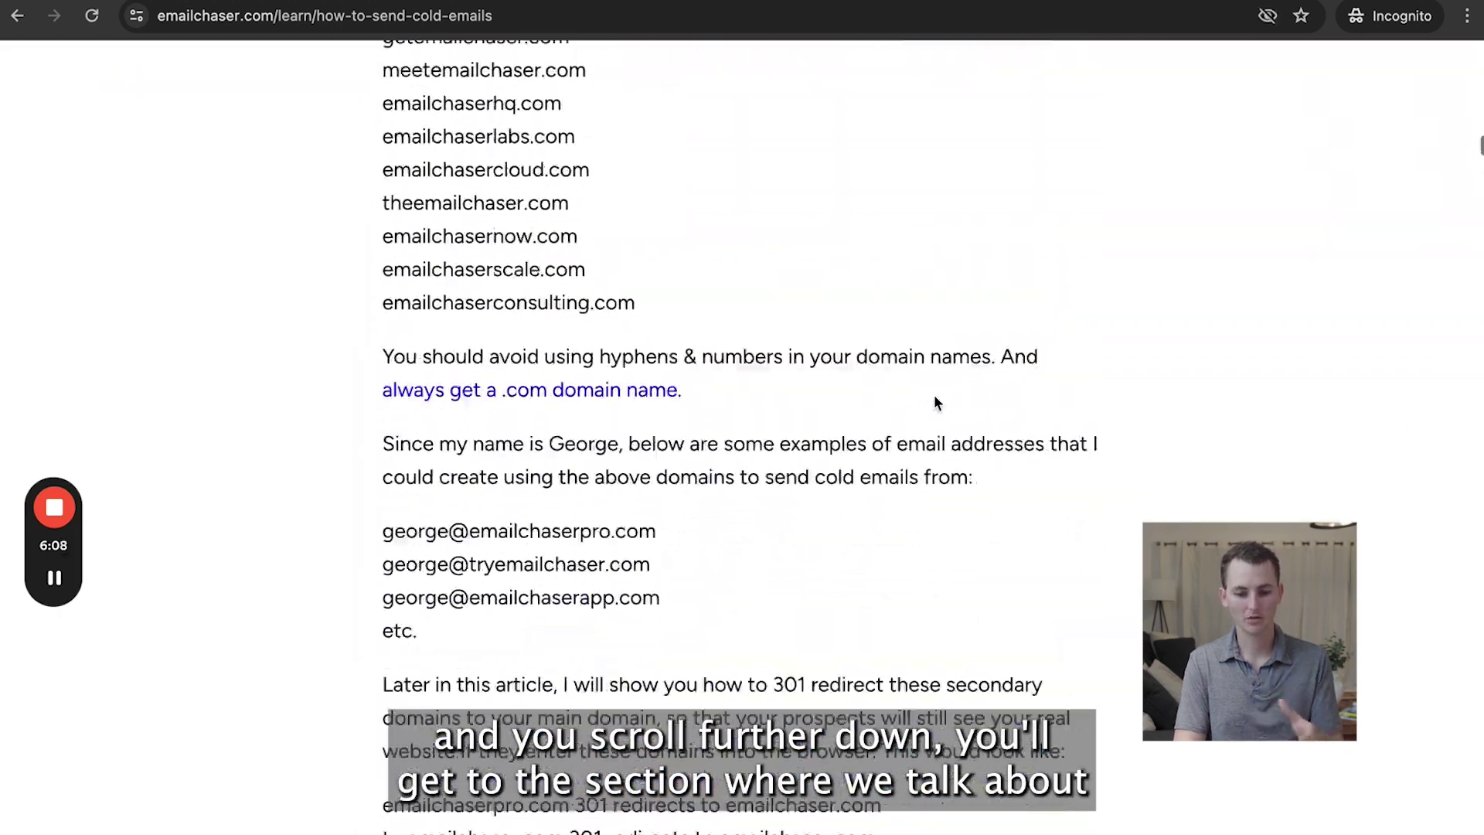
scroll(934, 394, down, 15)
scroll(933, 394, up, 10)
scroll(933, 394, down, 20)
scroll(933, 394, down, 15)
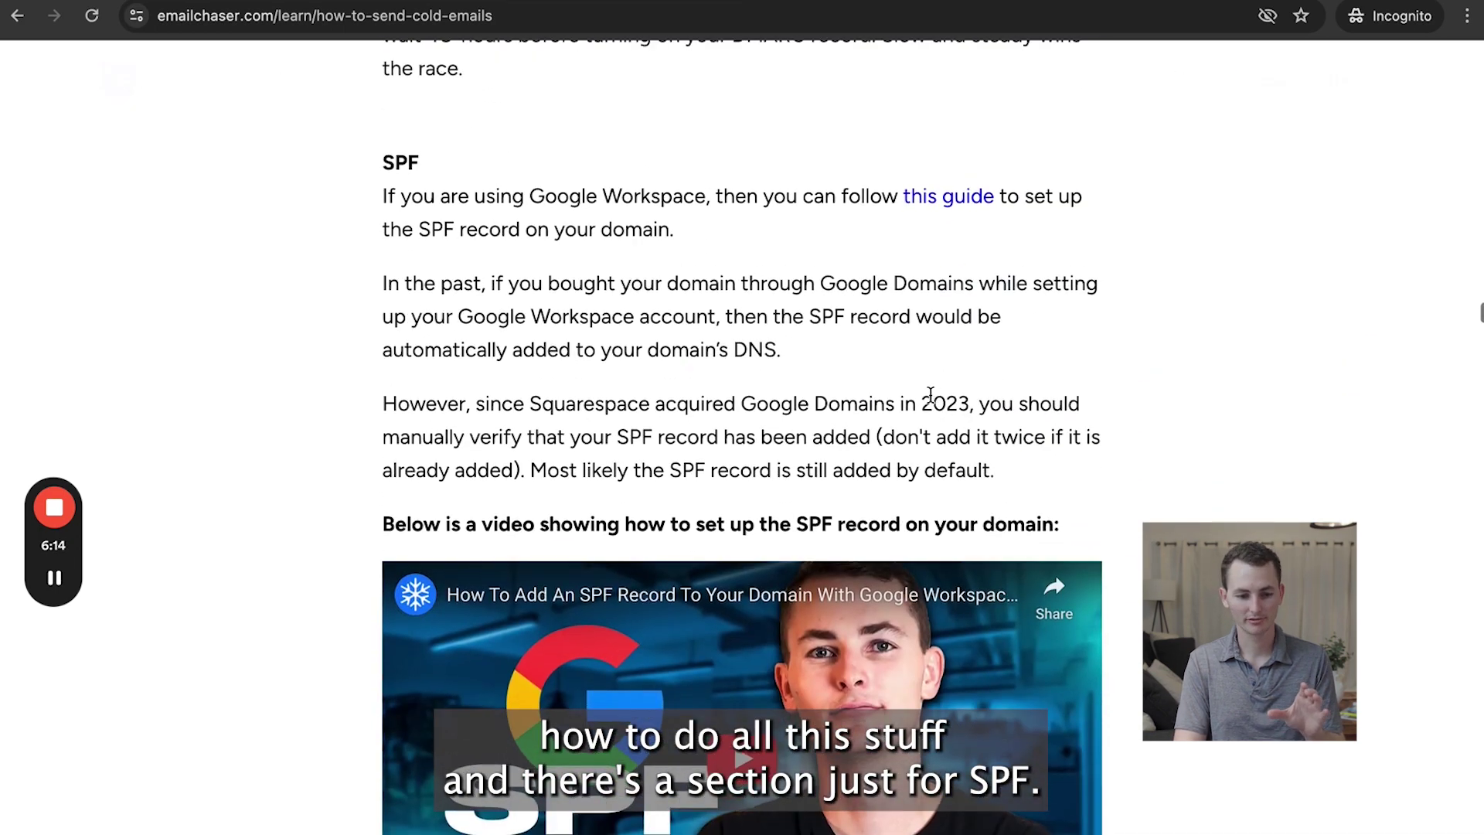
double_click(396, 163)
click(808, 267)
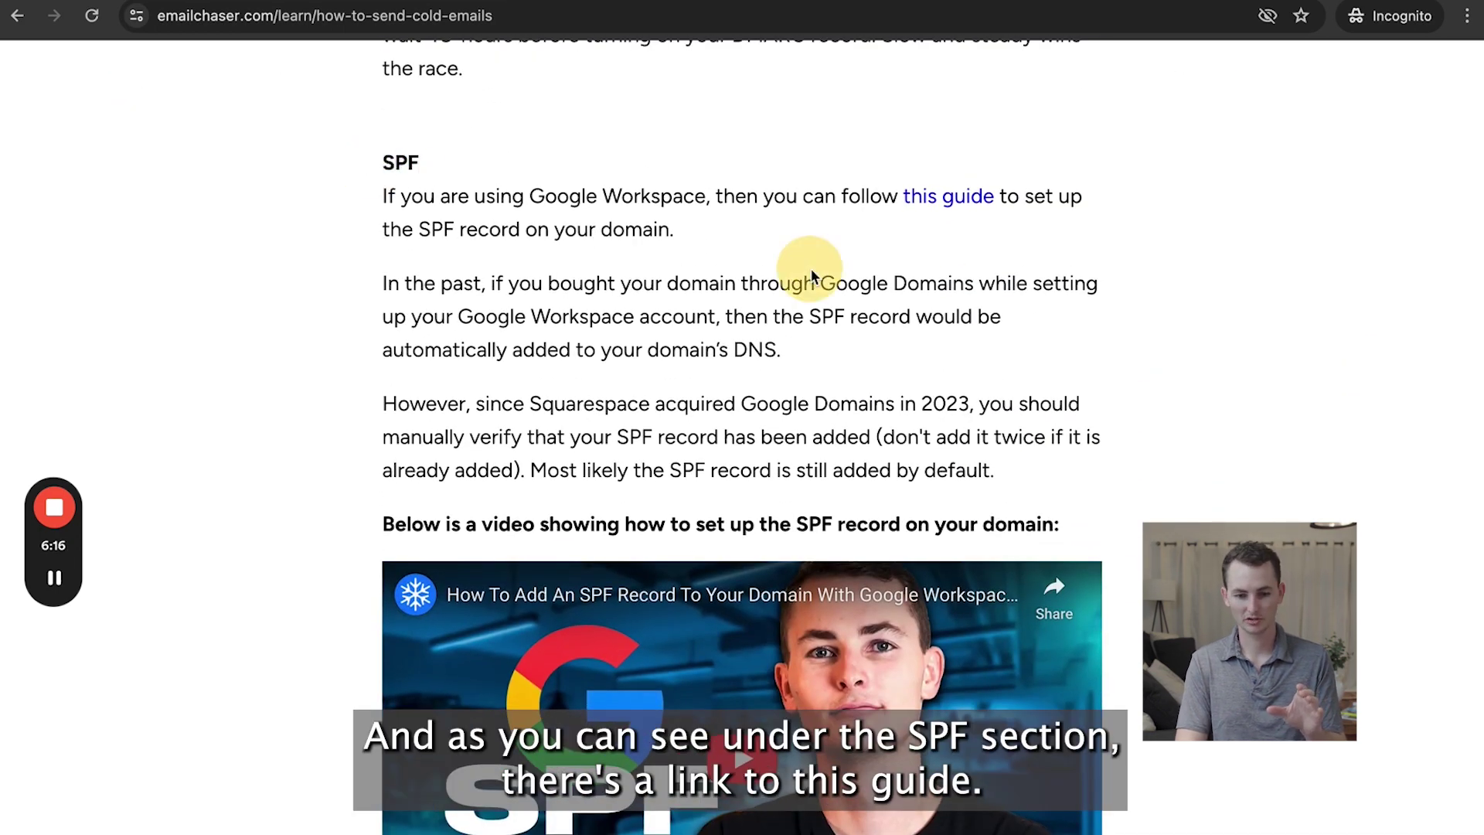
click(950, 195)
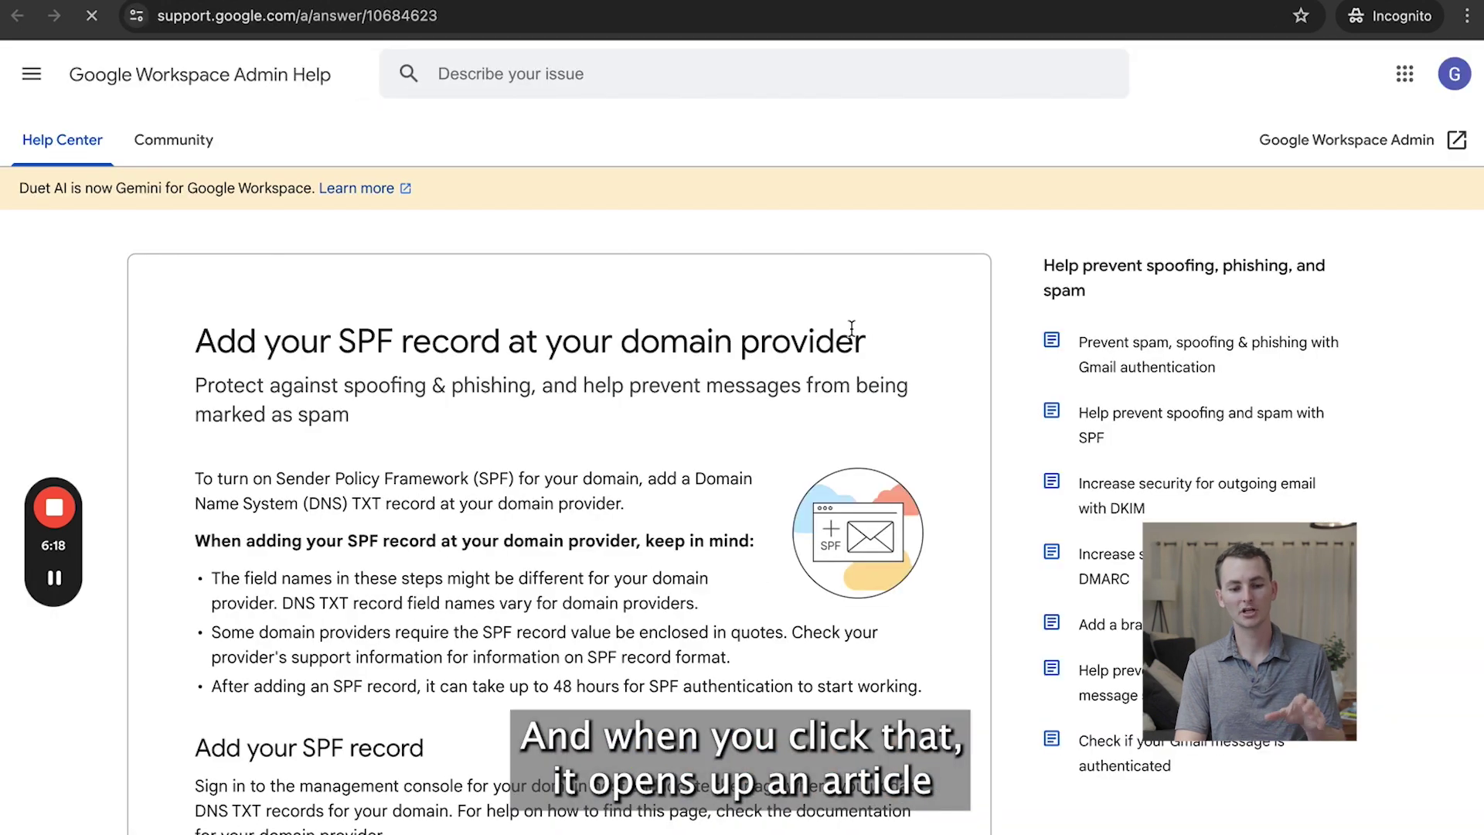
scroll(878, 257, down, 1)
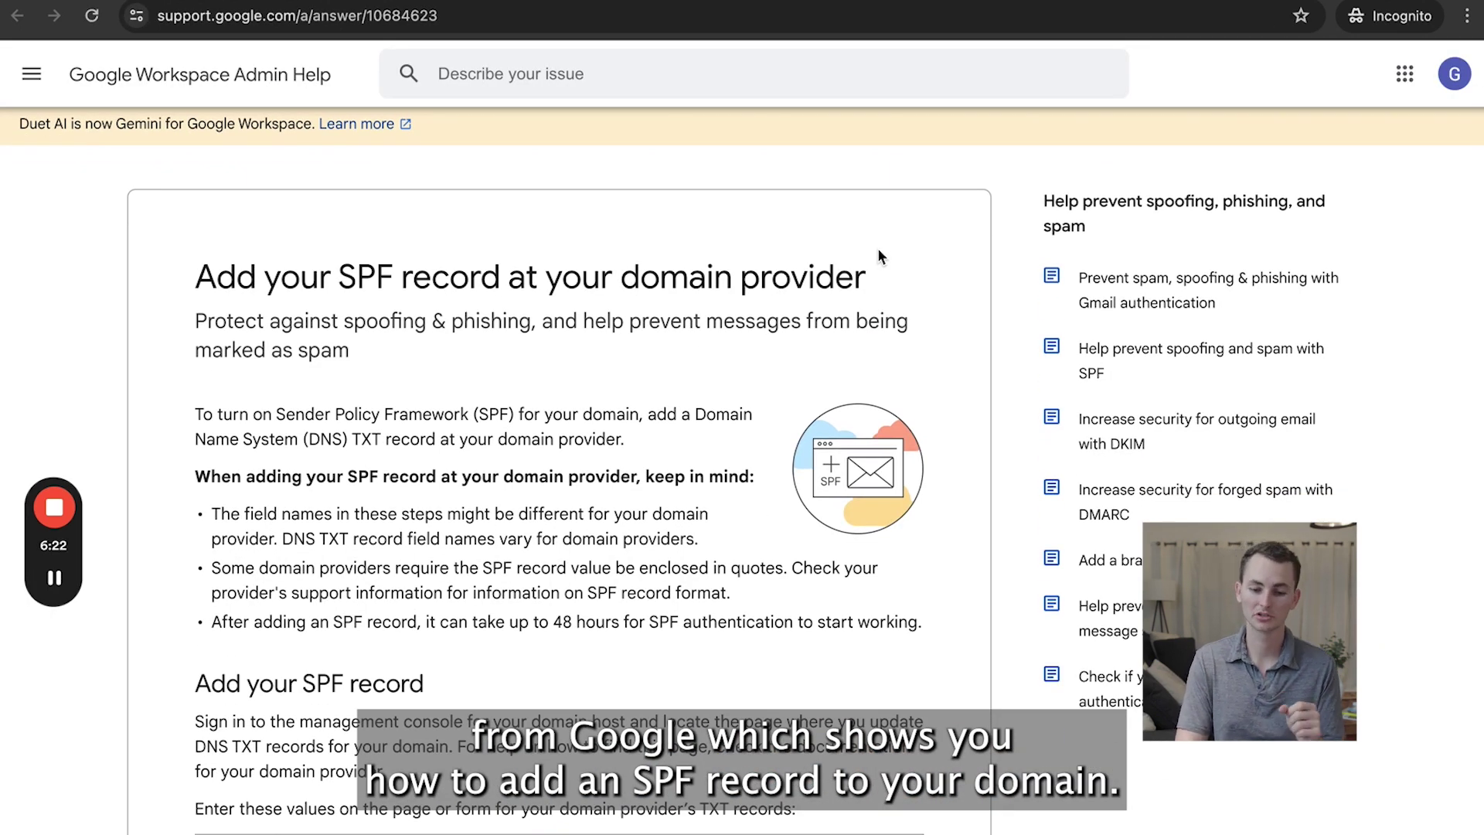
scroll(878, 257, down, 6)
scroll(386, 395, down, 1)
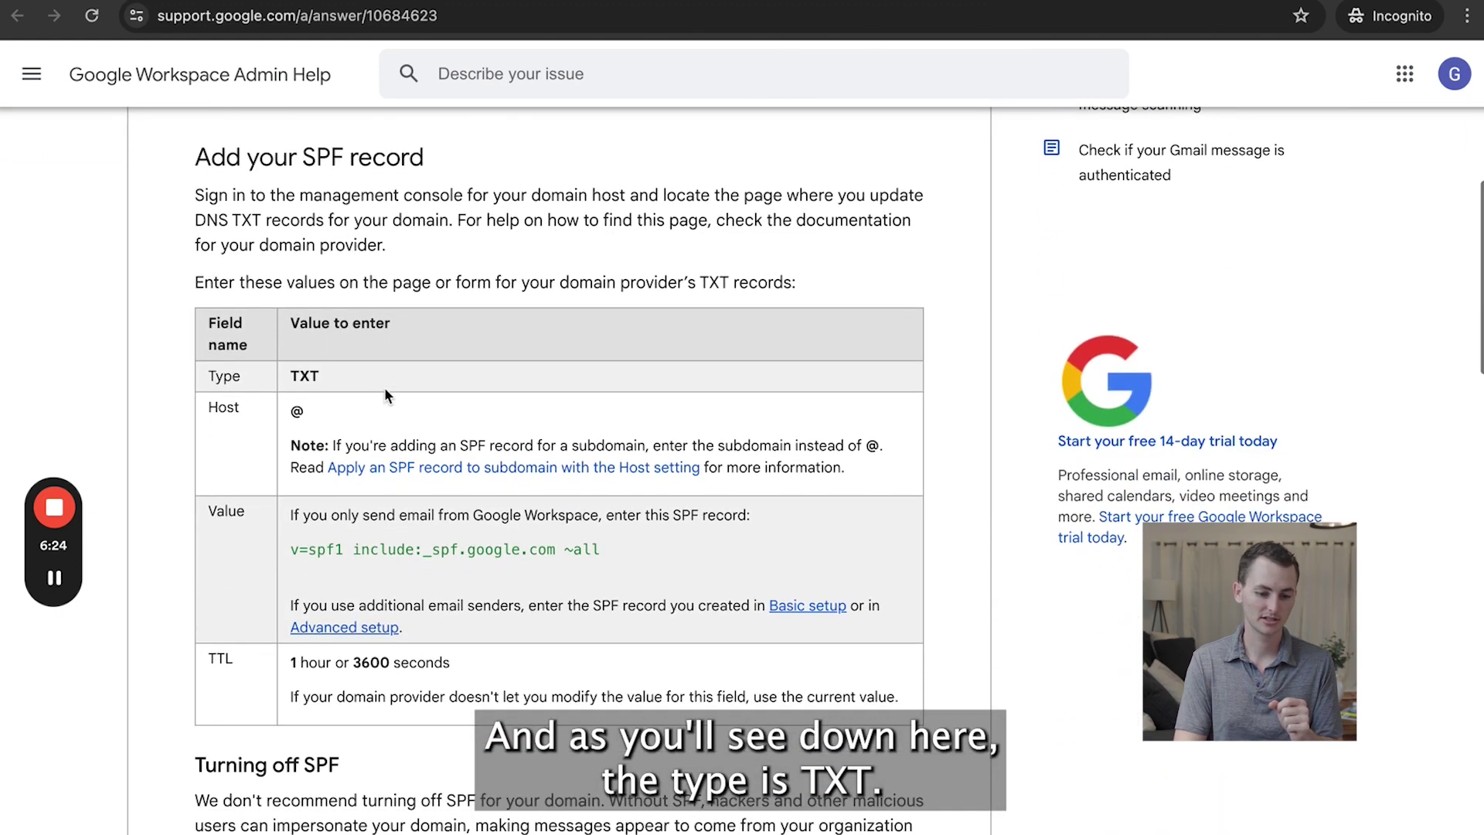
double_click(305, 376)
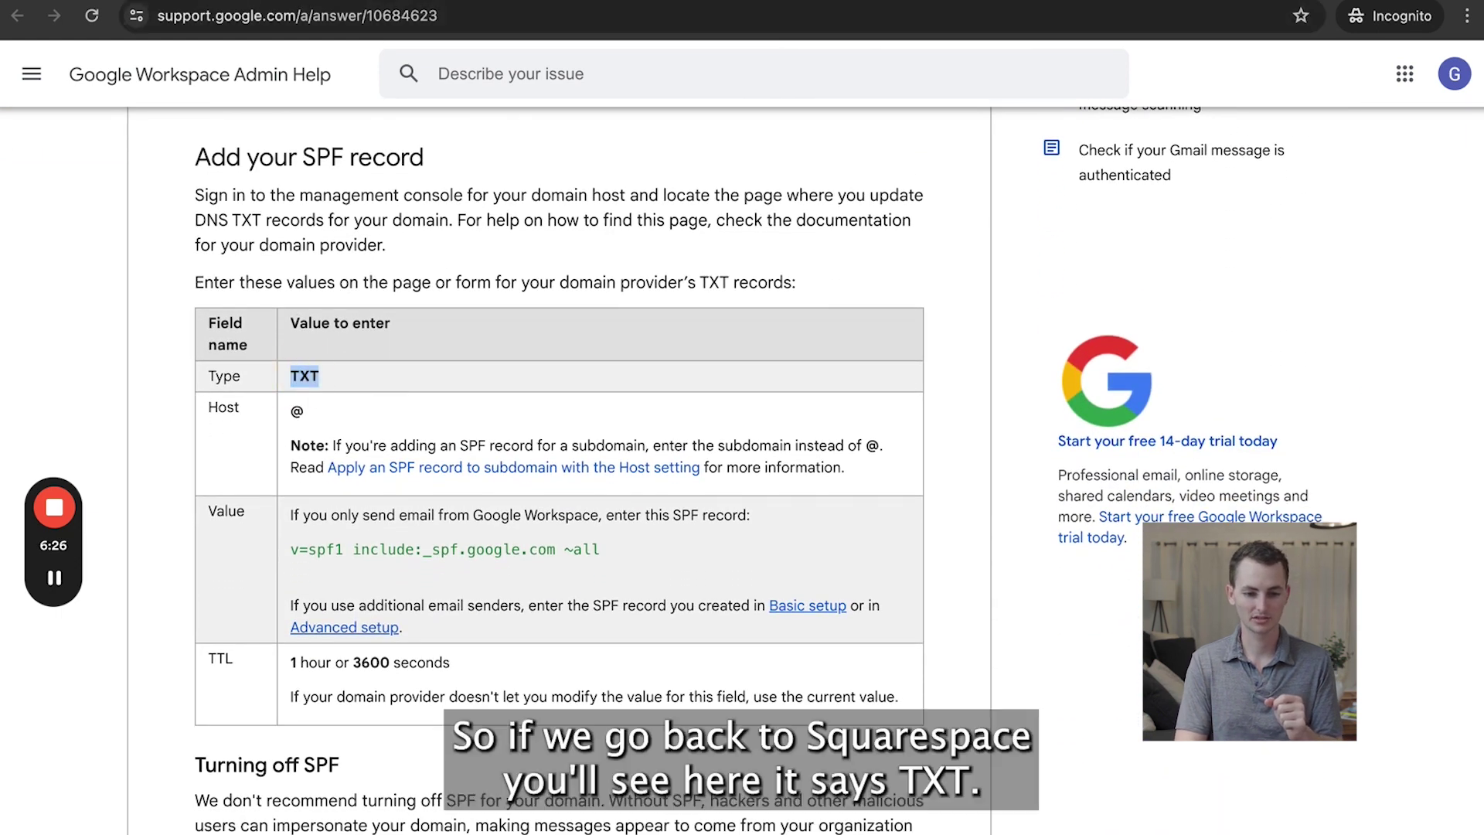
key(ctrl+Tab)
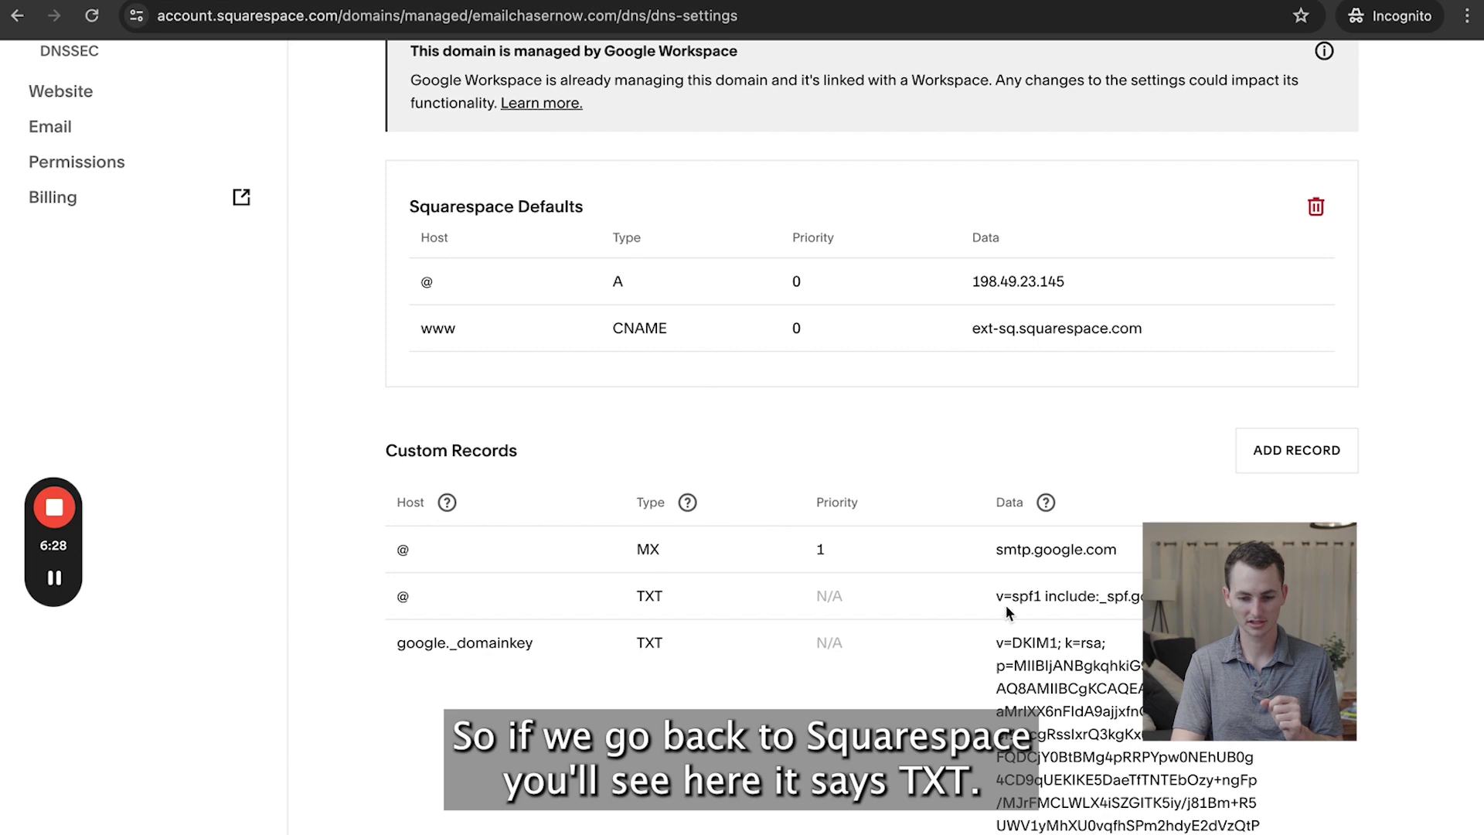
drag(677, 597, 616, 601)
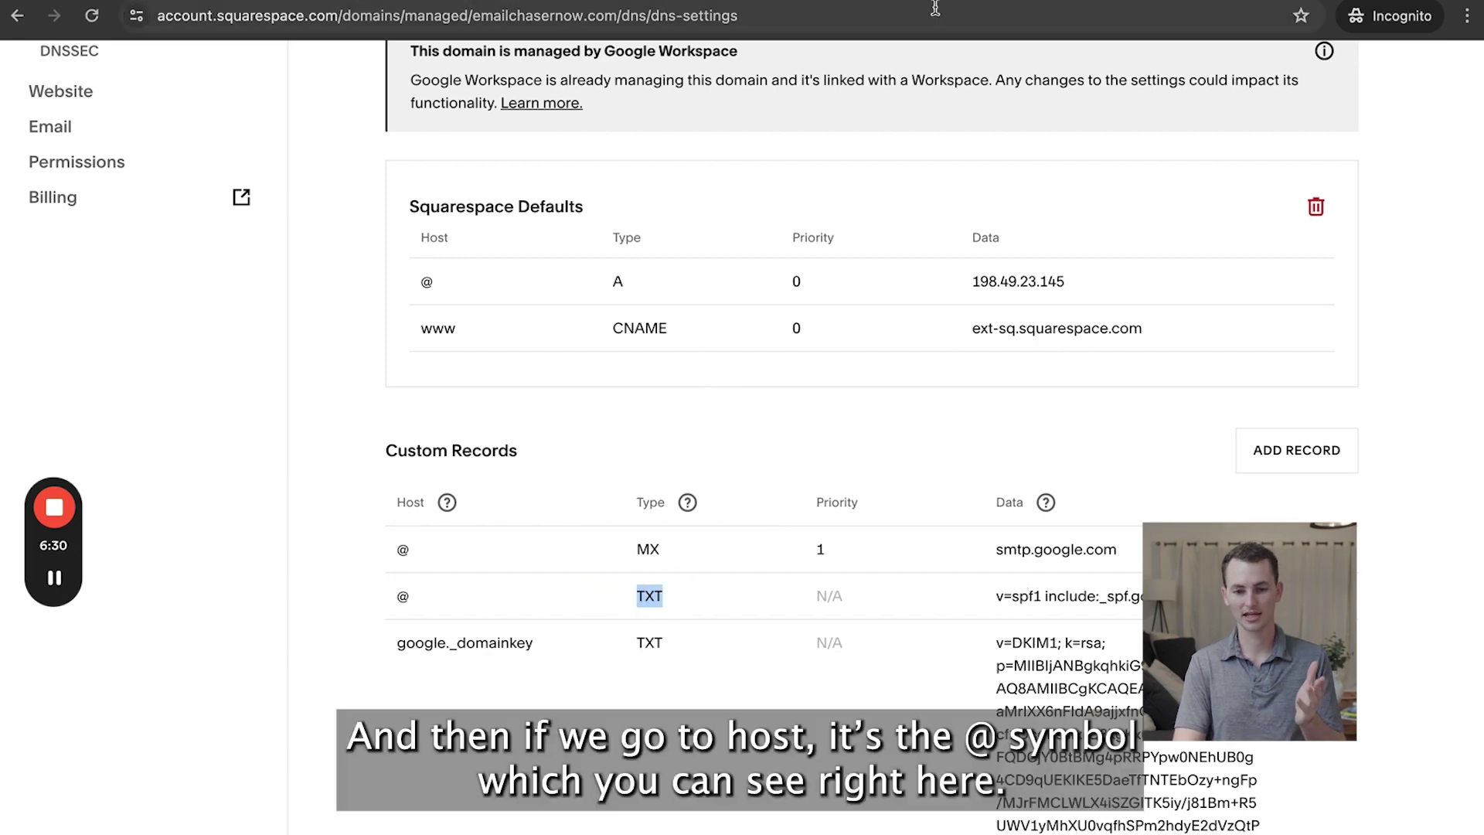
key(ctrl+Tab)
drag(315, 420, 269, 418)
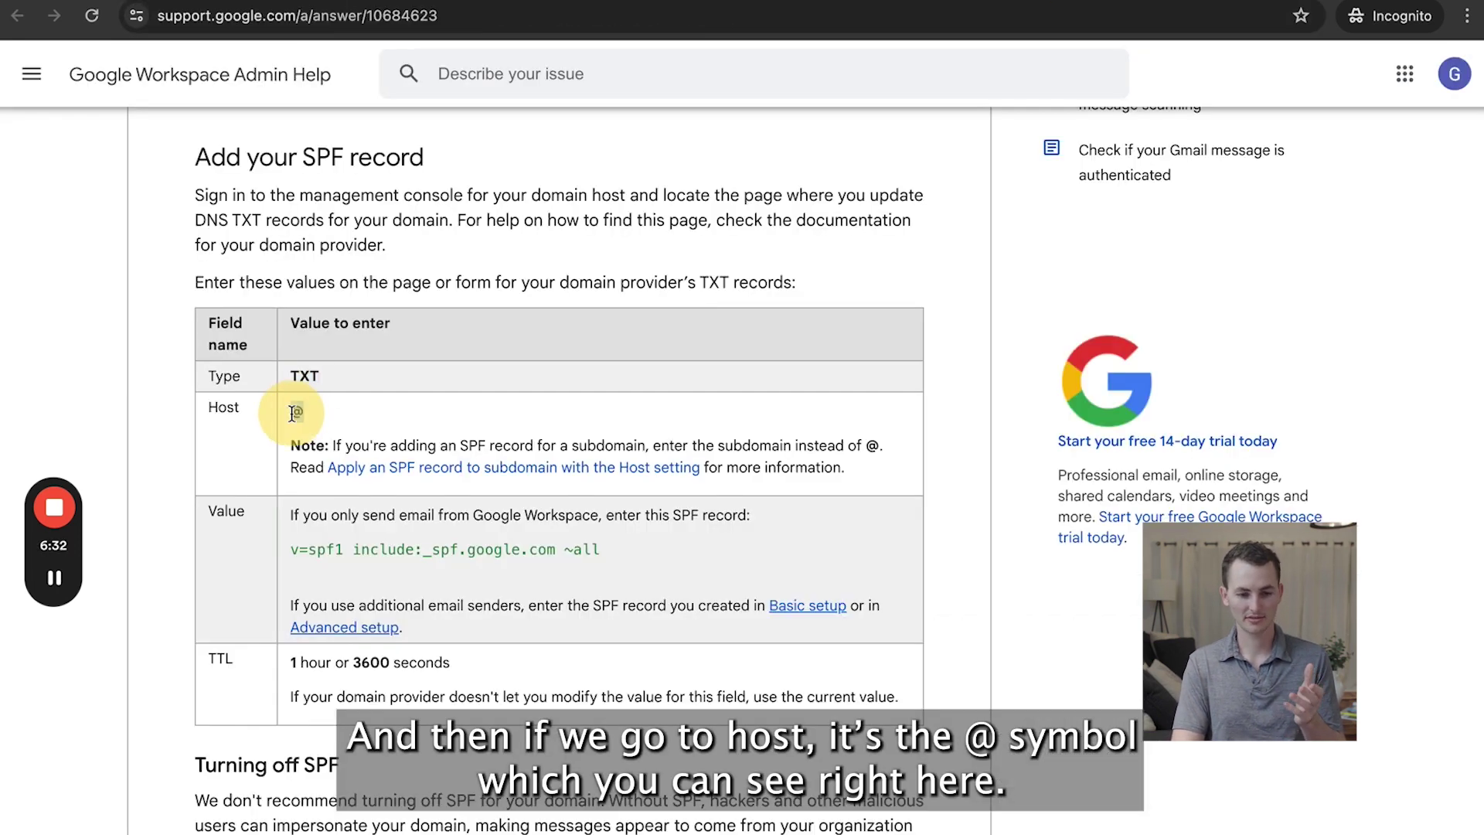
key(ctrl+Tab)
drag(418, 597, 374, 596)
key(ctrl+Tab)
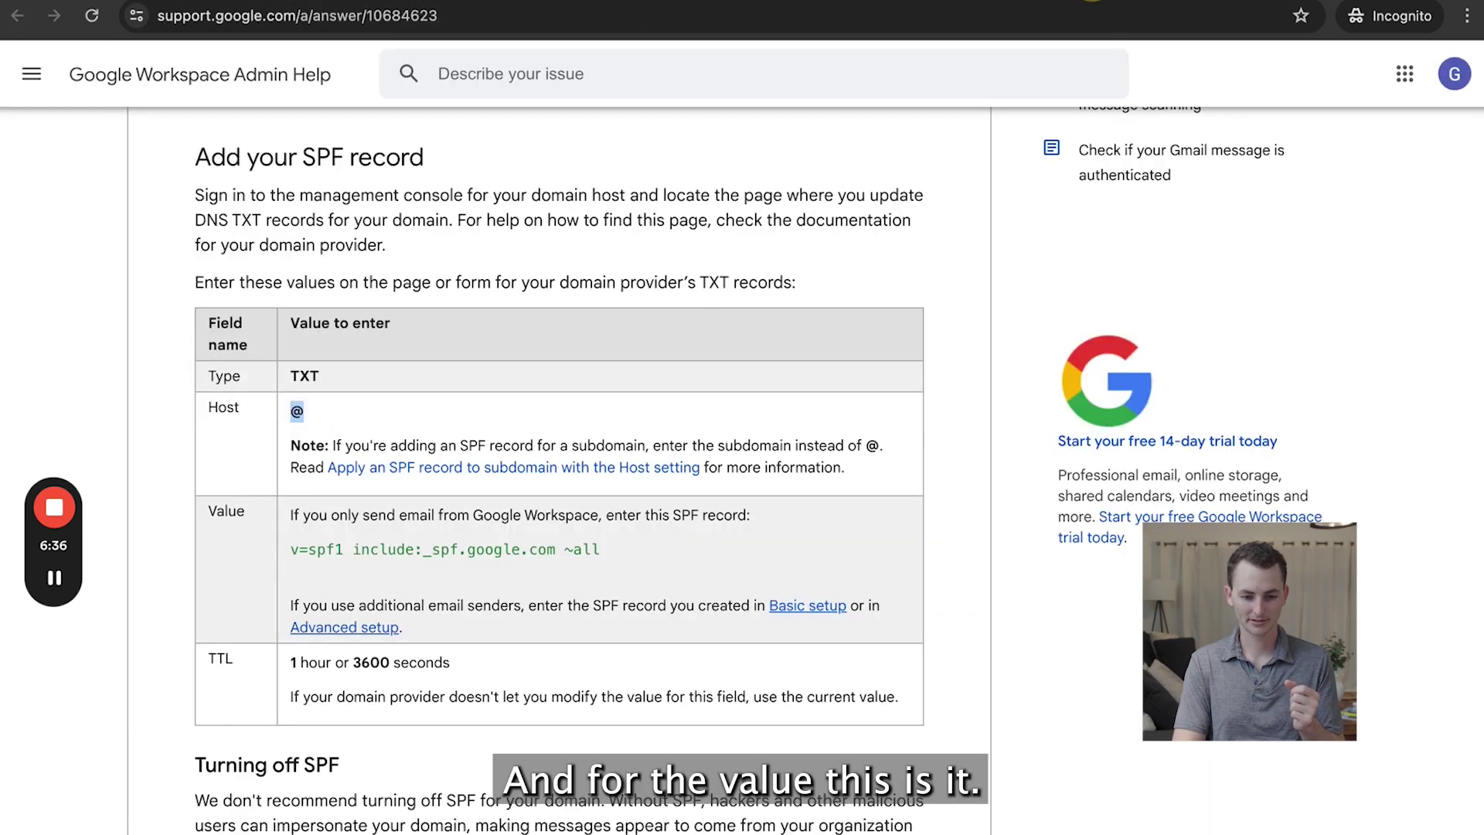
drag(624, 550, 280, 550)
click(356, 549)
drag(615, 552, 283, 556)
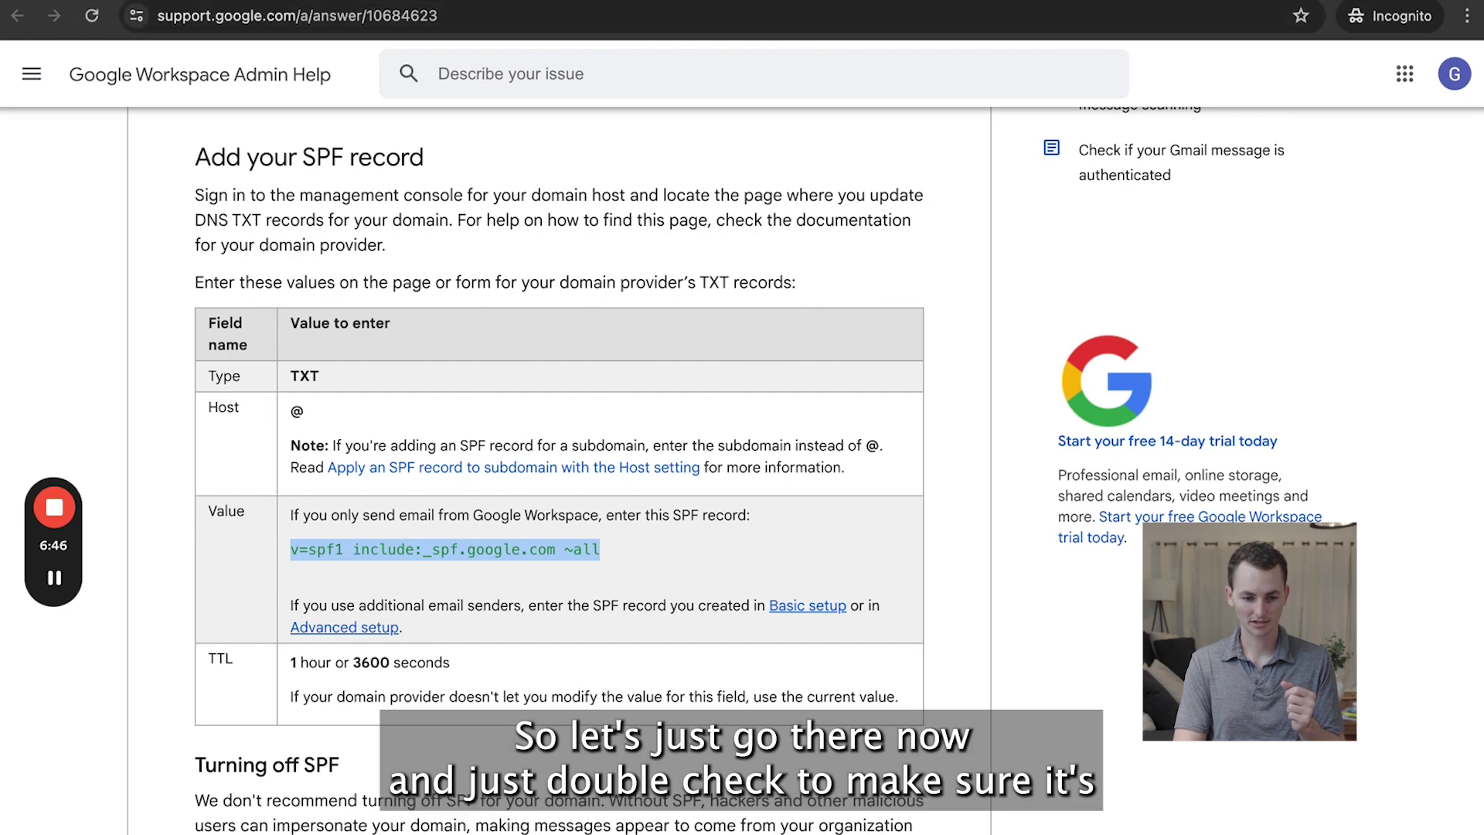
key(ctrl+Tab)
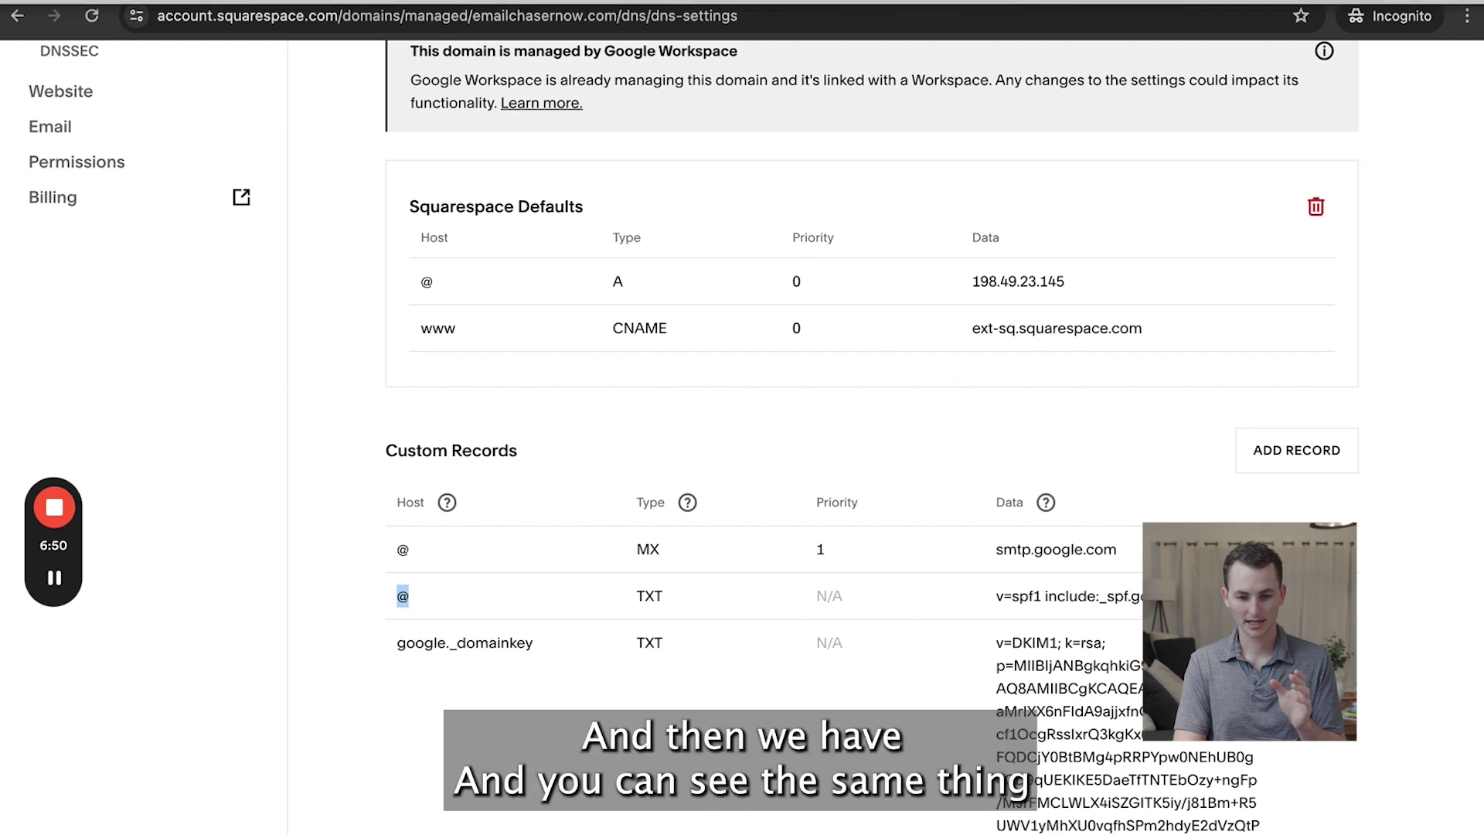
key(ctrl+Tab)
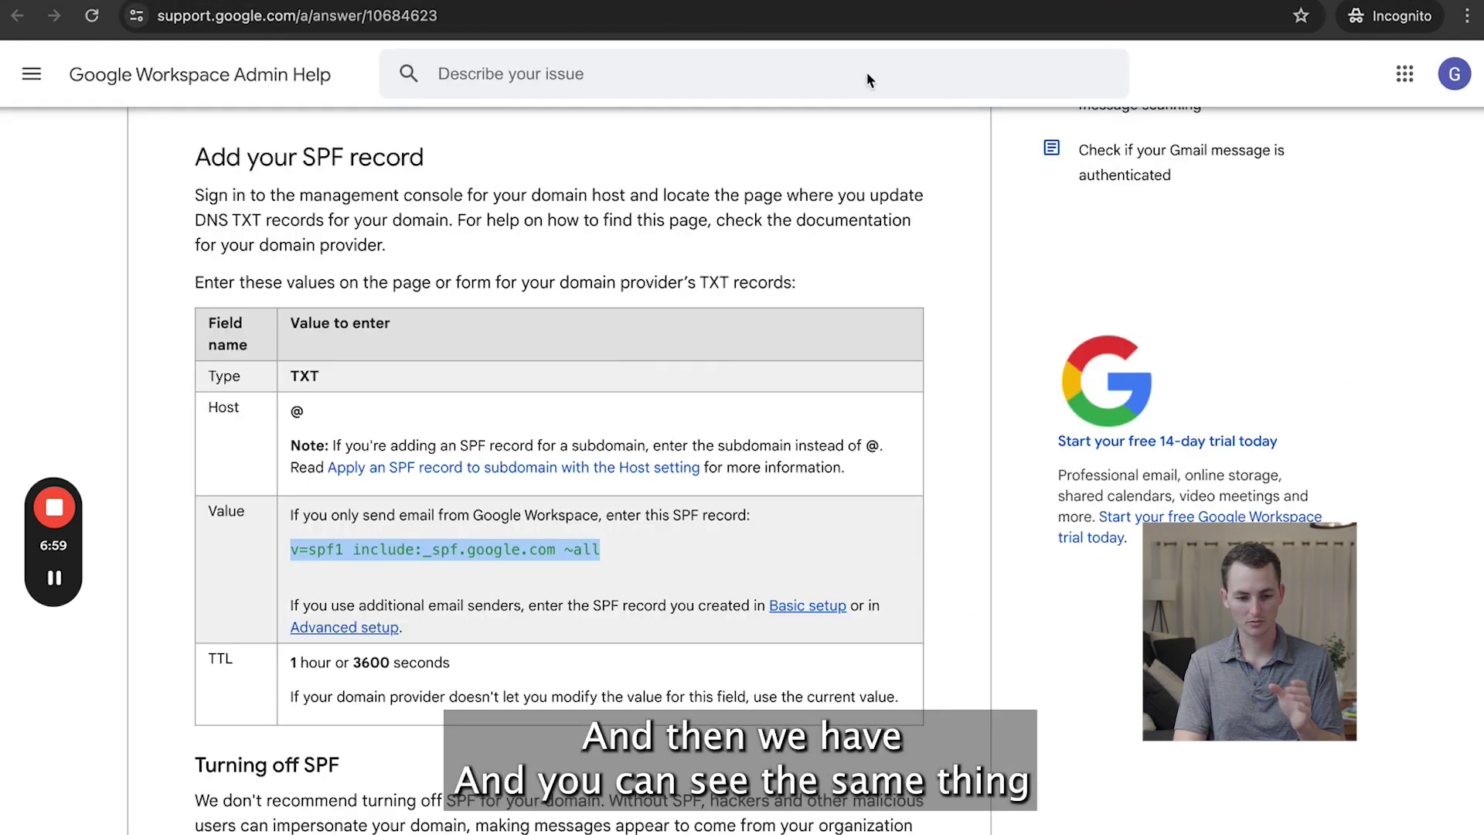